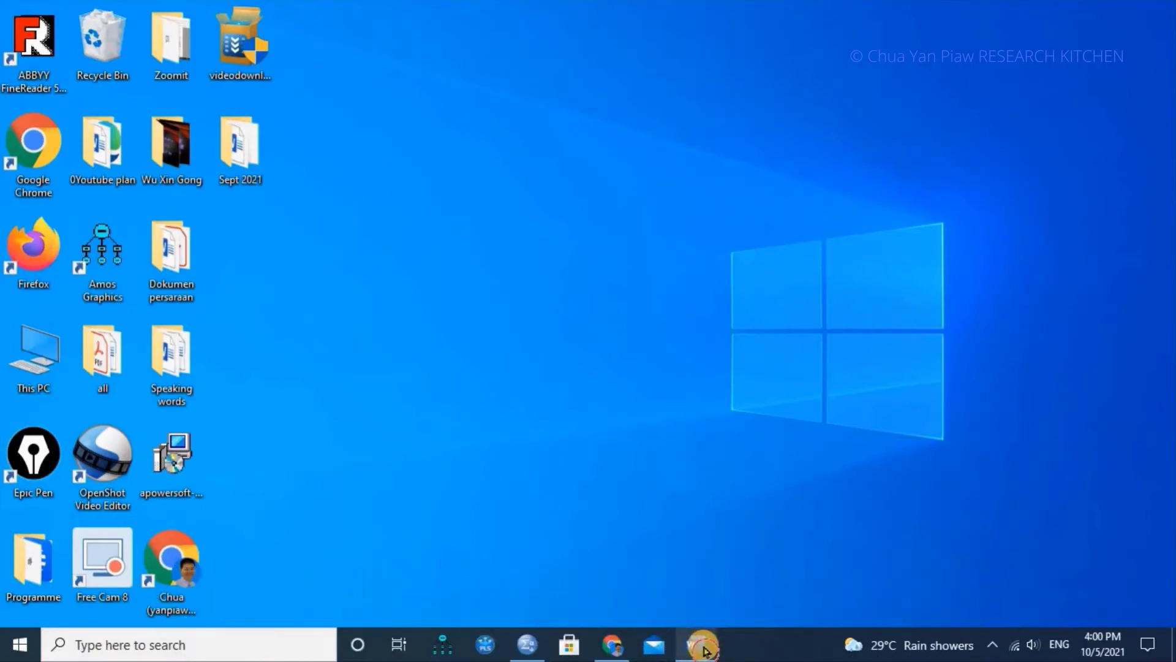
- Switch to the Word data document, bring up SPSS Statistics beside it, and show the dataset's Variable View
{"action": "mouse_move", "coordinate": [703, 645]}
{"action": "left_click", "coordinate": [709, 598]}
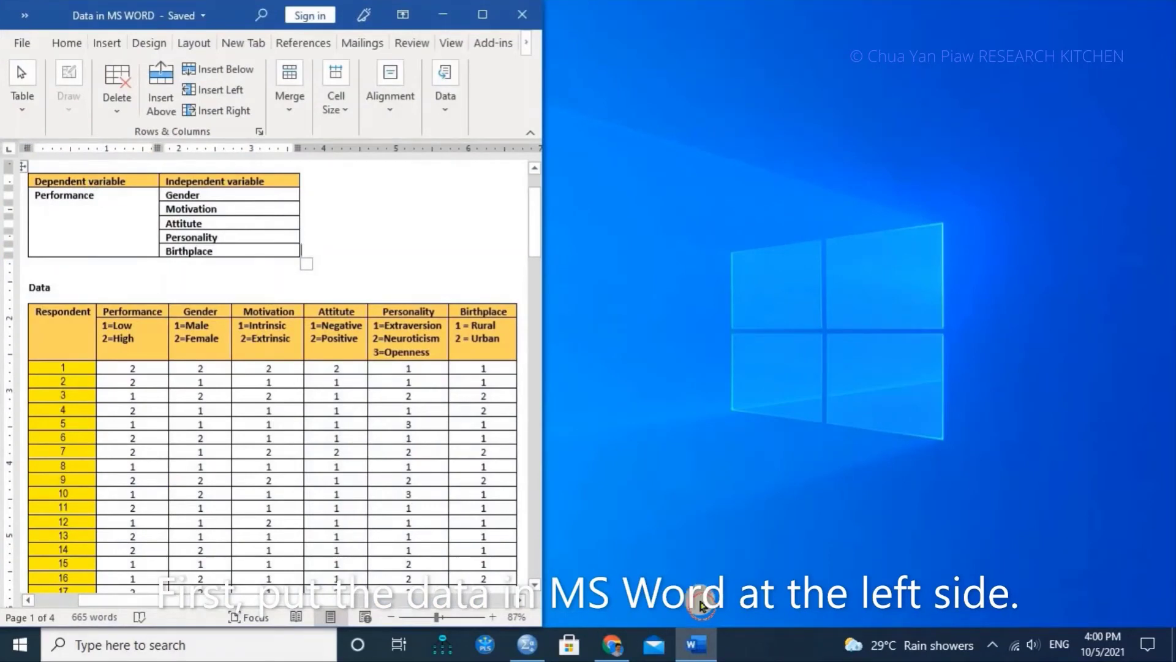
{"action": "left_click", "coordinate": [526, 644]}
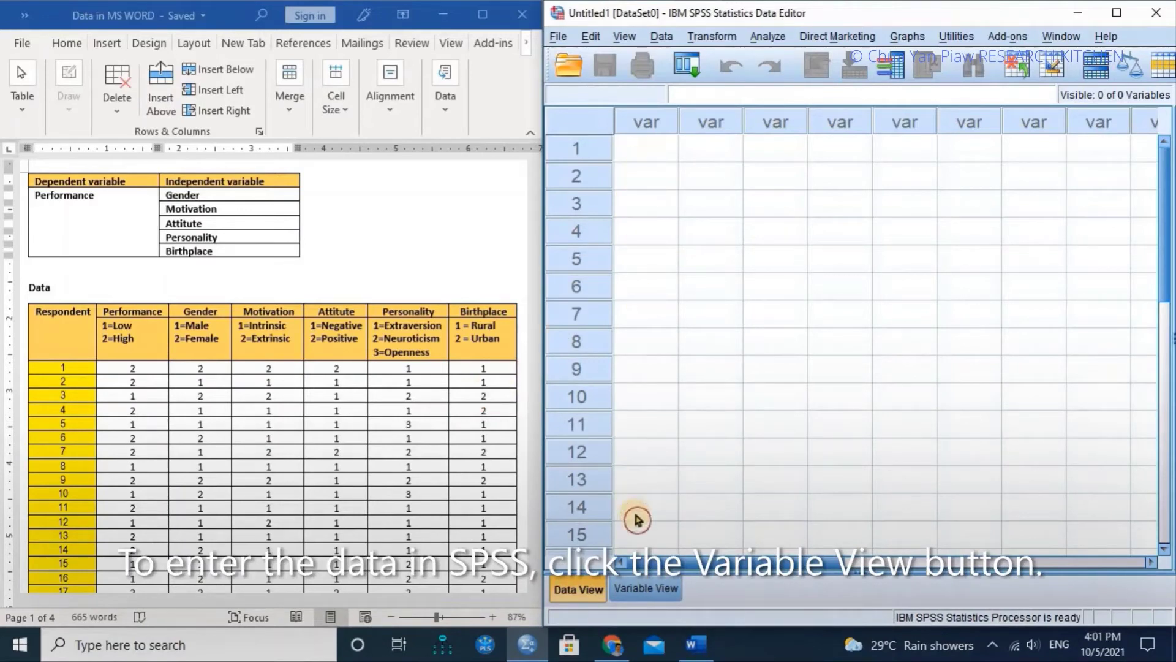
{"action": "left_click", "coordinate": [641, 592]}
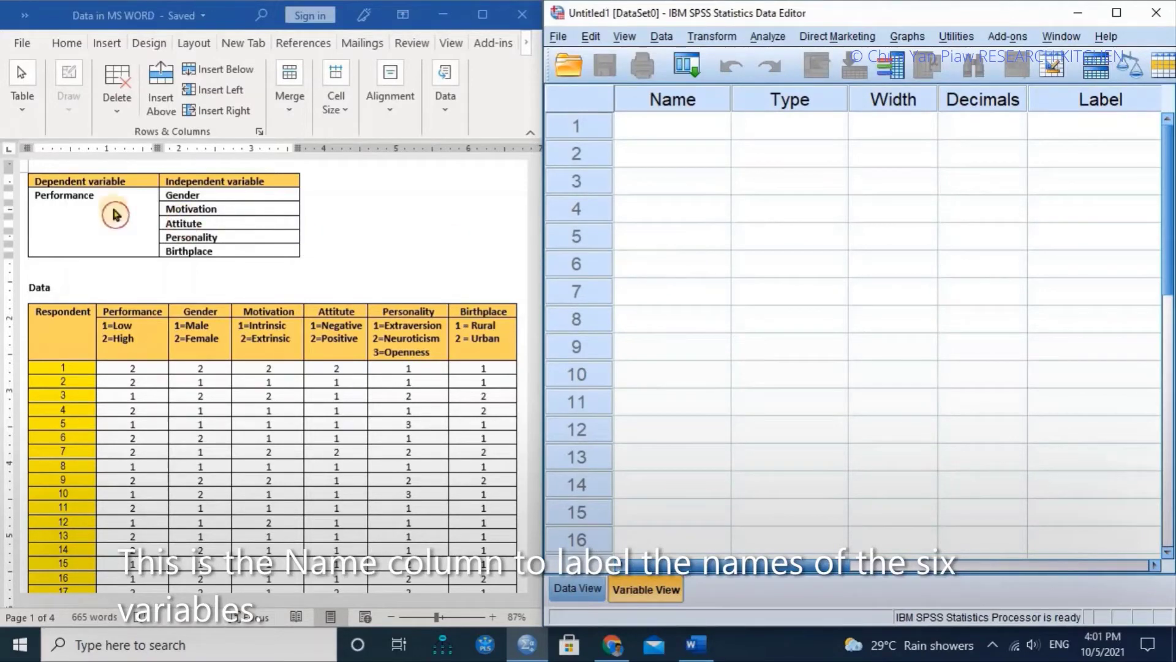
- Copy the dependent variable name Performance from the Word table into the first variable's Name cell in SPSS
{"action": "double_click", "coordinate": [94, 196]}
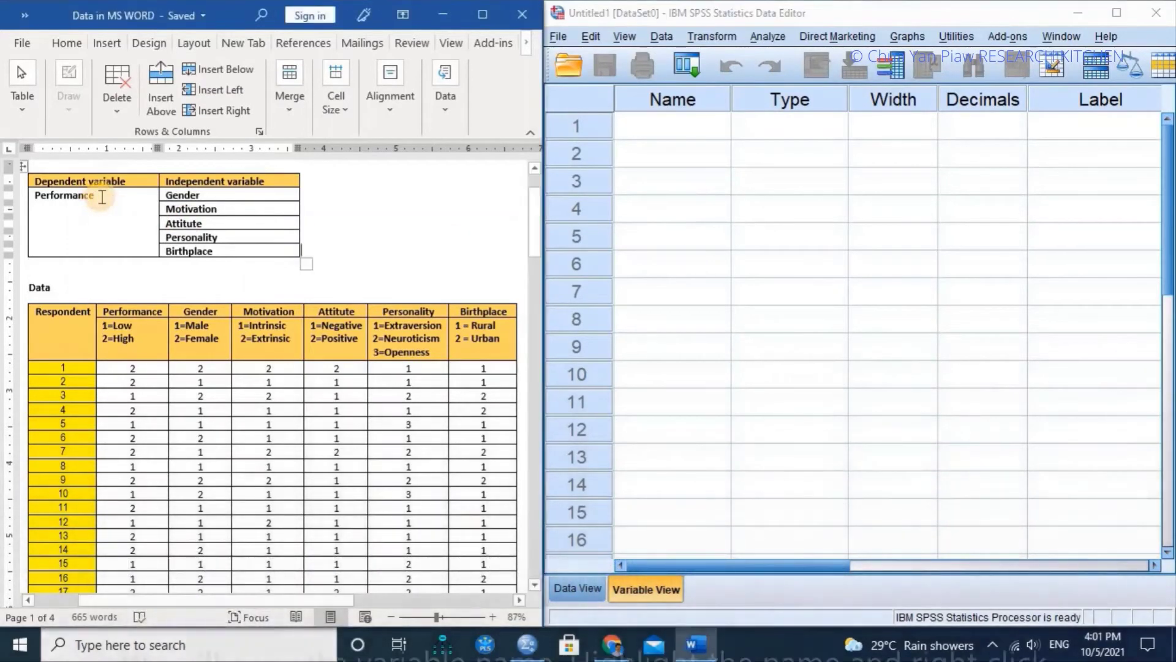
{"action": "left_click_drag", "start_coordinate": [64, 194], "coordinate": [38, 195]}
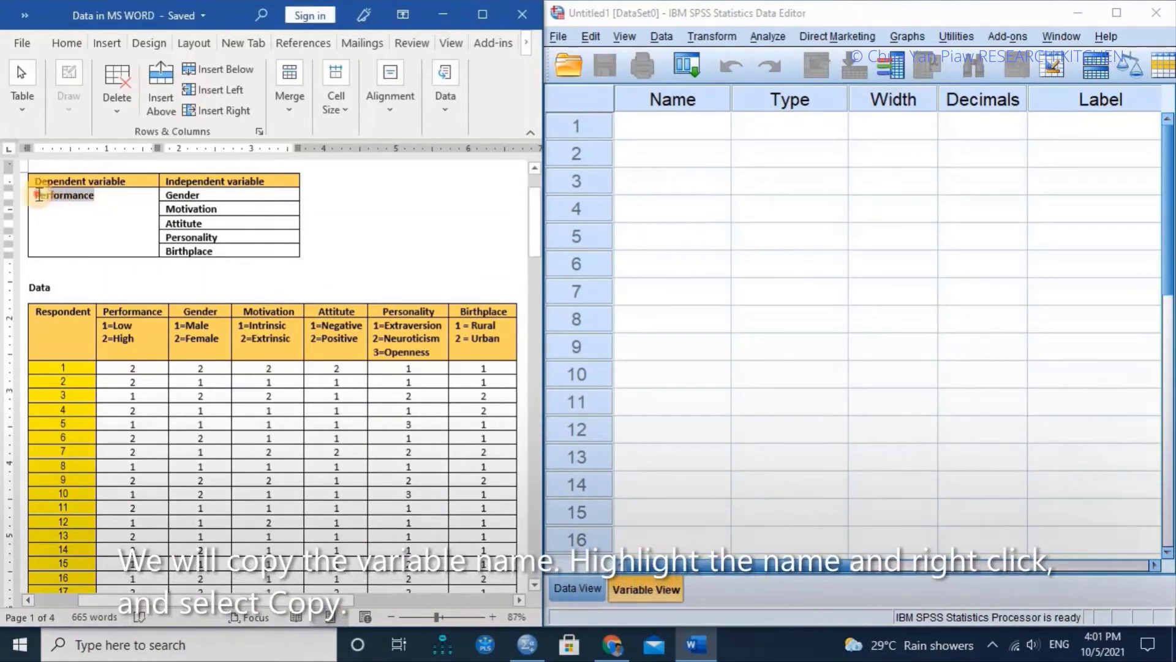
{"action": "right_click", "coordinate": [37, 195]}
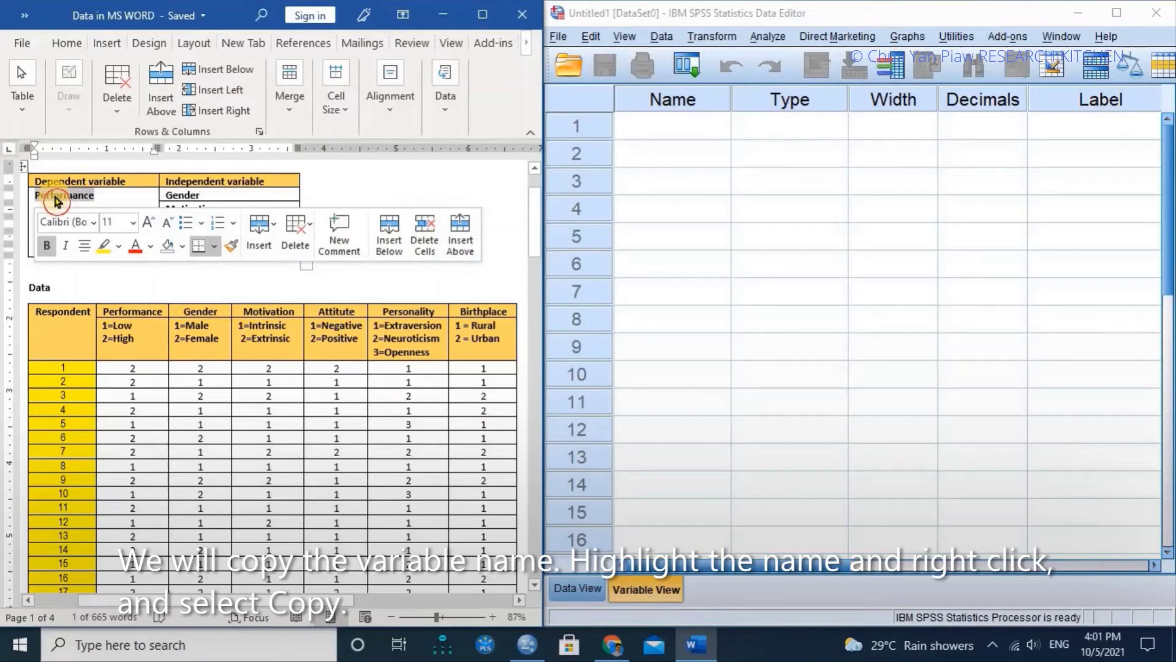
{"action": "right_click", "coordinate": [56, 197]}
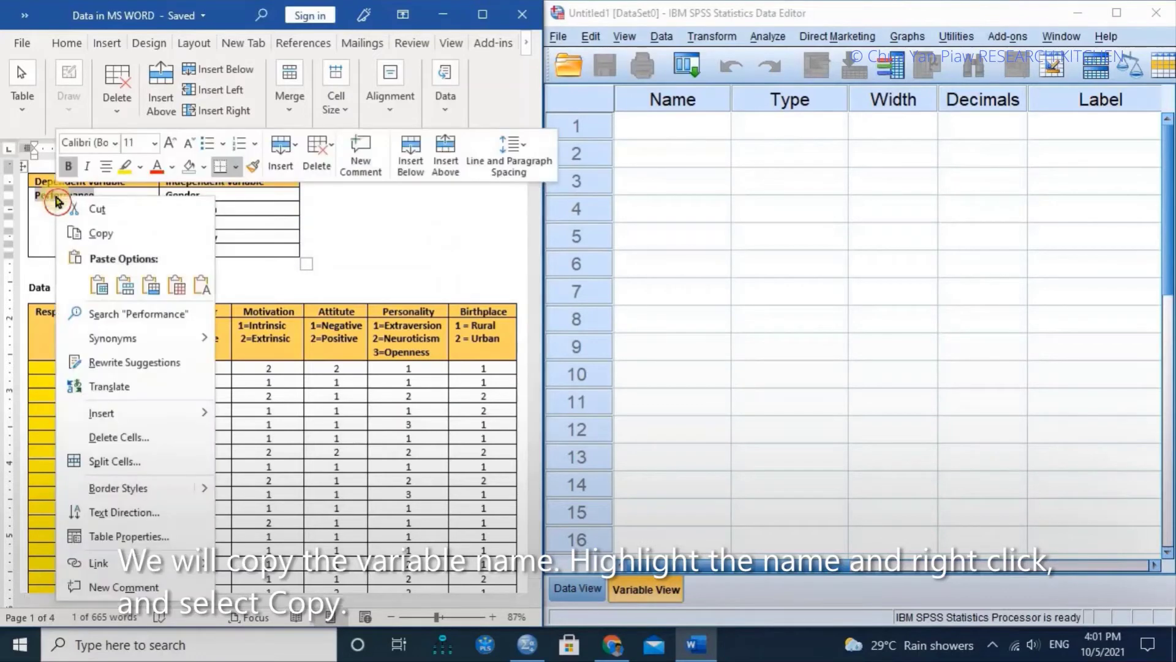
{"action": "left_click", "coordinate": [86, 233]}
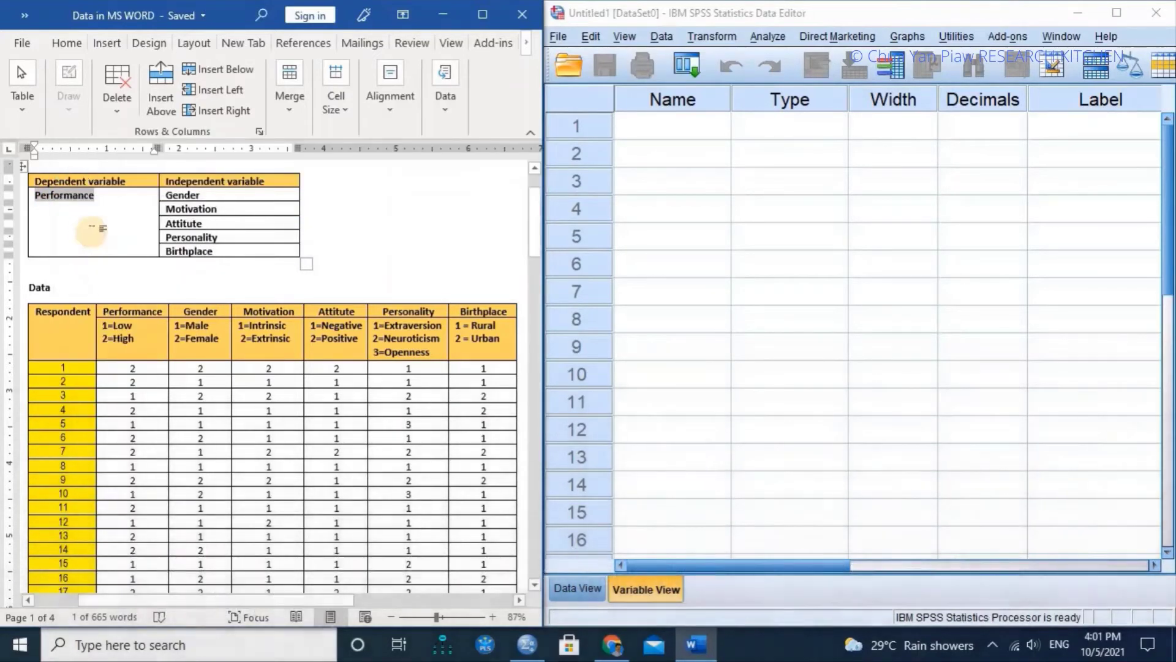
{"action": "left_click", "coordinate": [660, 134]}
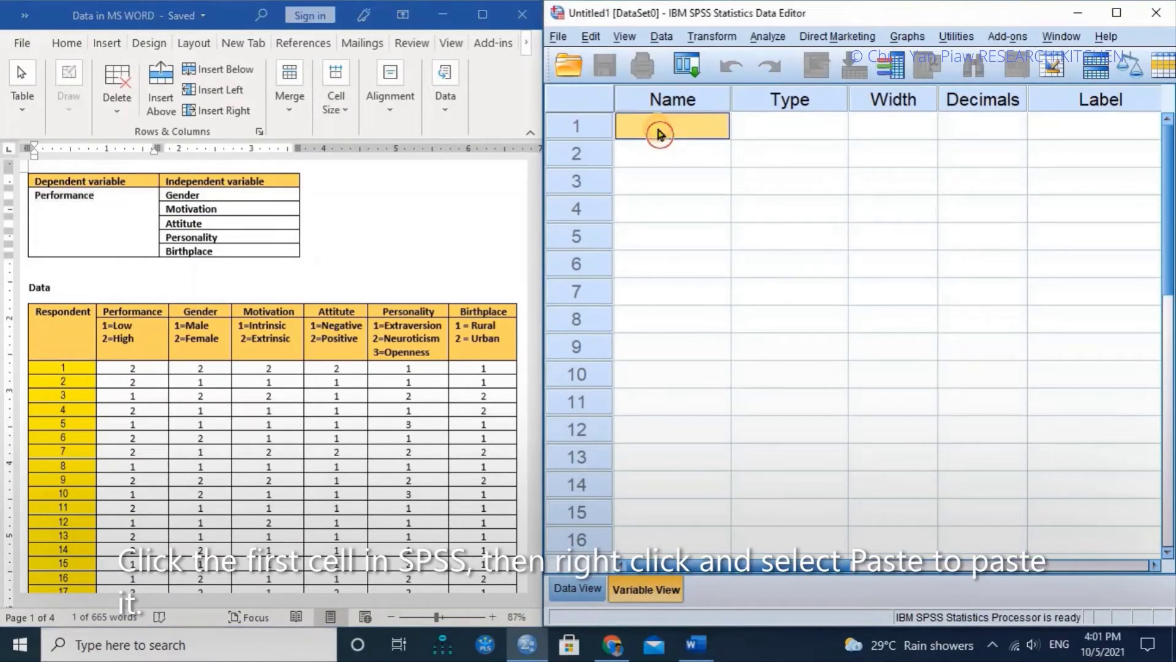
{"action": "right_click", "coordinate": [659, 134]}
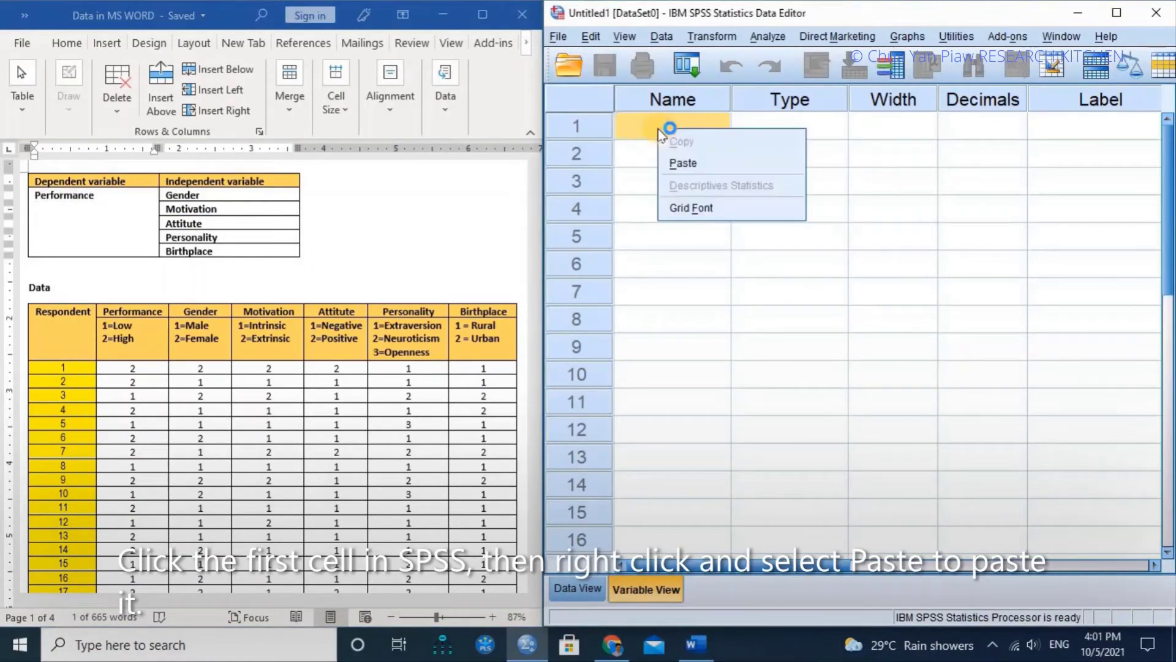
{"action": "left_click", "coordinate": [666, 160]}
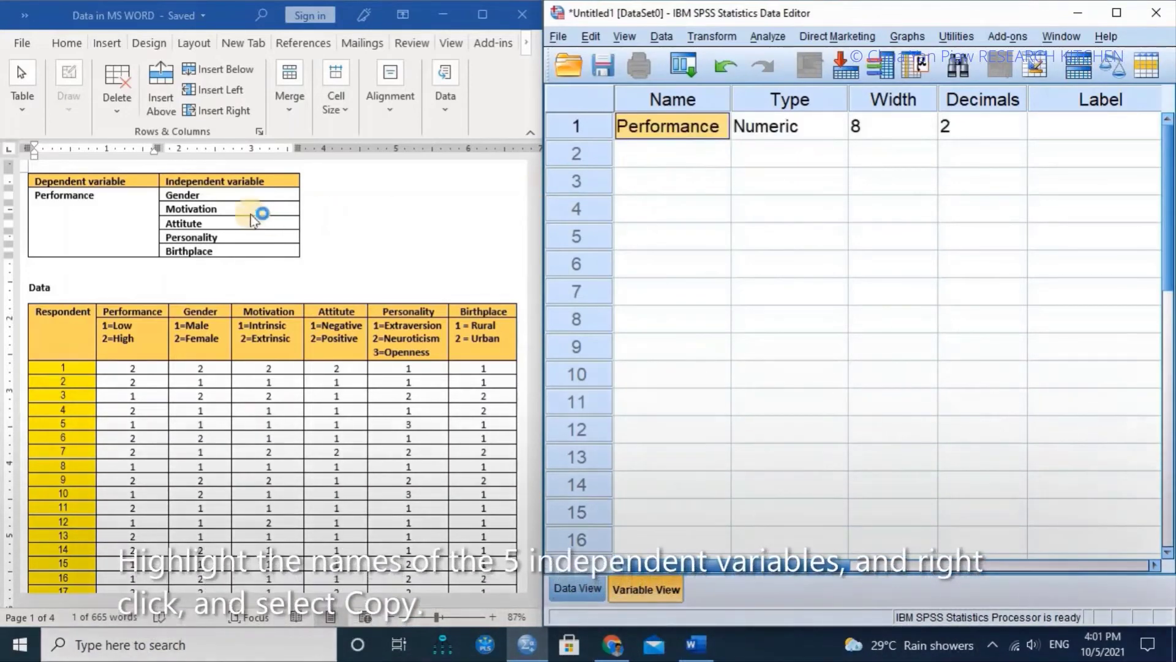
- Copy Gender, Motivation, Attitute, Personality and Birthplace from the Word table into the Name cells of variables 2 to 6
{"action": "left_click", "coordinate": [197, 197]}
{"action": "left_click_drag", "start_coordinate": [203, 194], "coordinate": [225, 249]}
{"action": "right_click", "coordinate": [203, 202]}
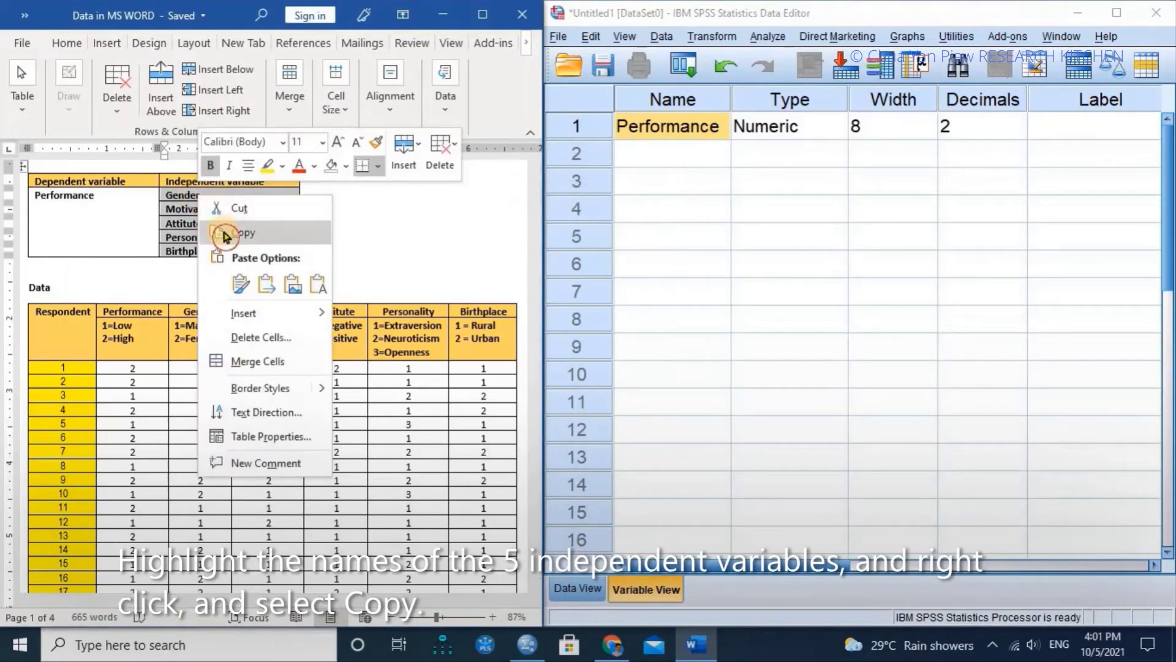
{"action": "left_click", "coordinate": [225, 234]}
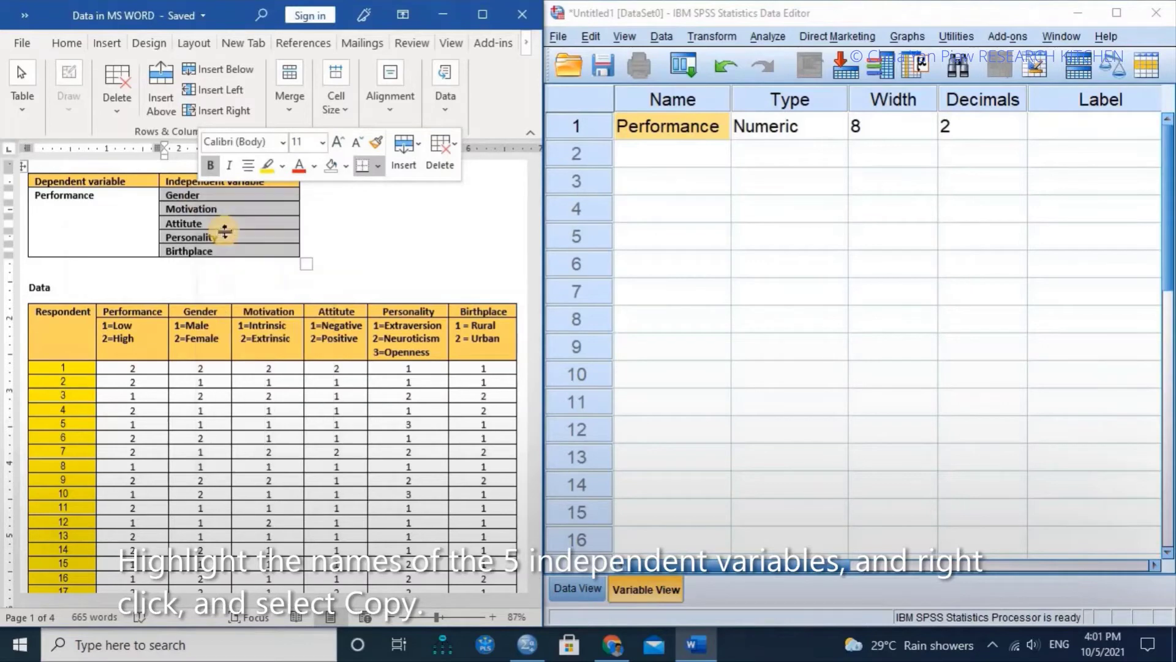
{"action": "left_click_drag", "start_coordinate": [672, 158], "coordinate": [667, 262]}
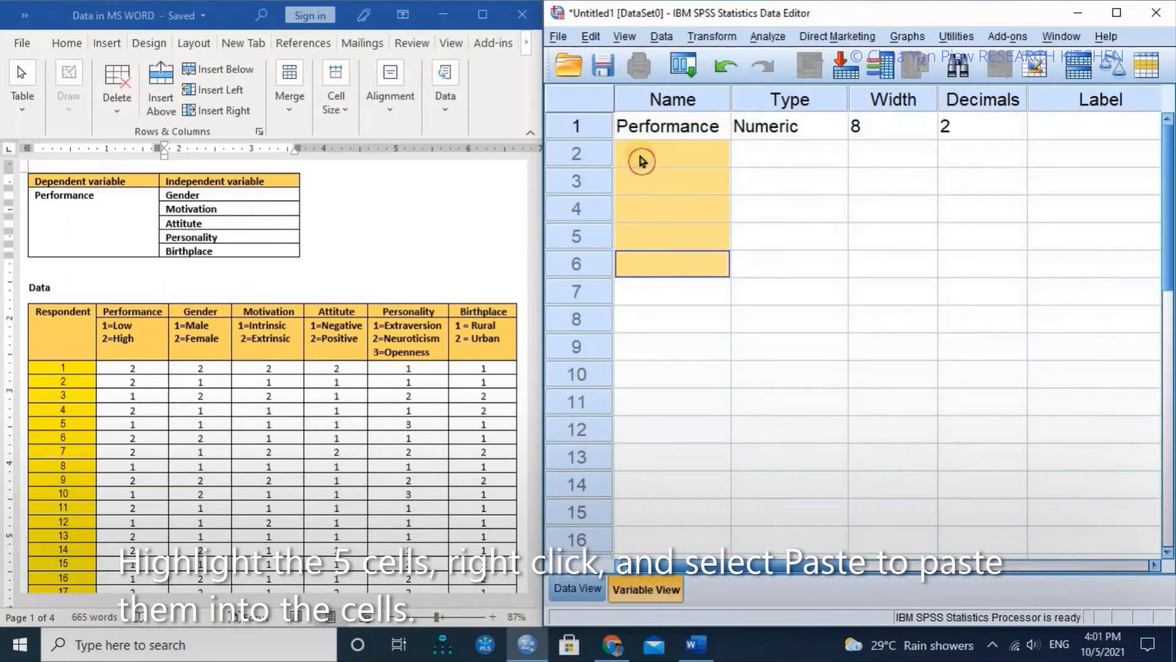
{"action": "right_click", "coordinate": [642, 162]}
{"action": "left_click", "coordinate": [666, 195]}
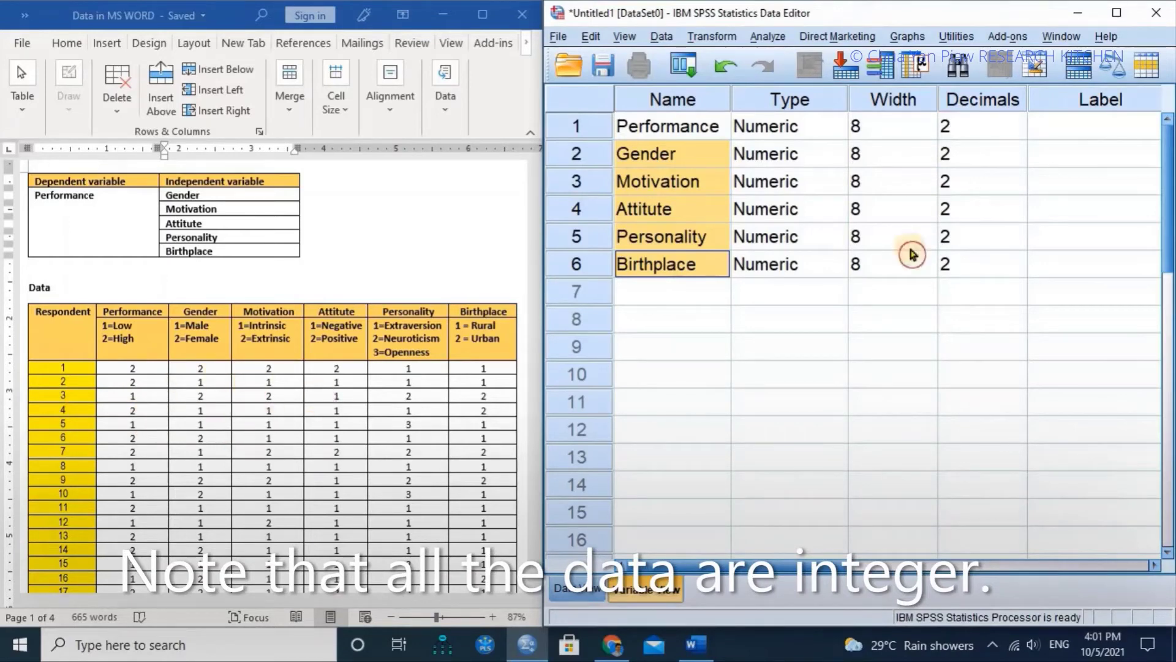
- Set the decimals of all six variables, from Performance to Birthplace, to 0
{"action": "left_click", "coordinate": [1021, 138]}
{"action": "left_click", "coordinate": [1021, 136]}
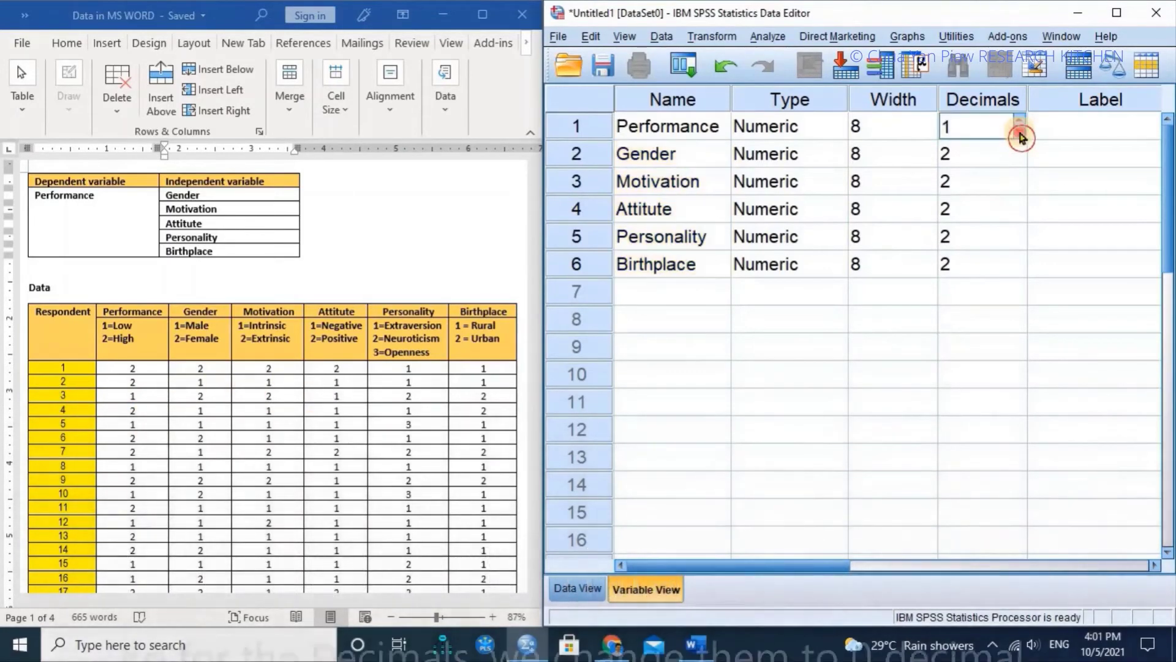
{"action": "left_click", "coordinate": [1020, 136]}
{"action": "left_click", "coordinate": [1021, 160]}
{"action": "left_click", "coordinate": [1021, 161]}
{"action": "left_click", "coordinate": [1021, 161]}
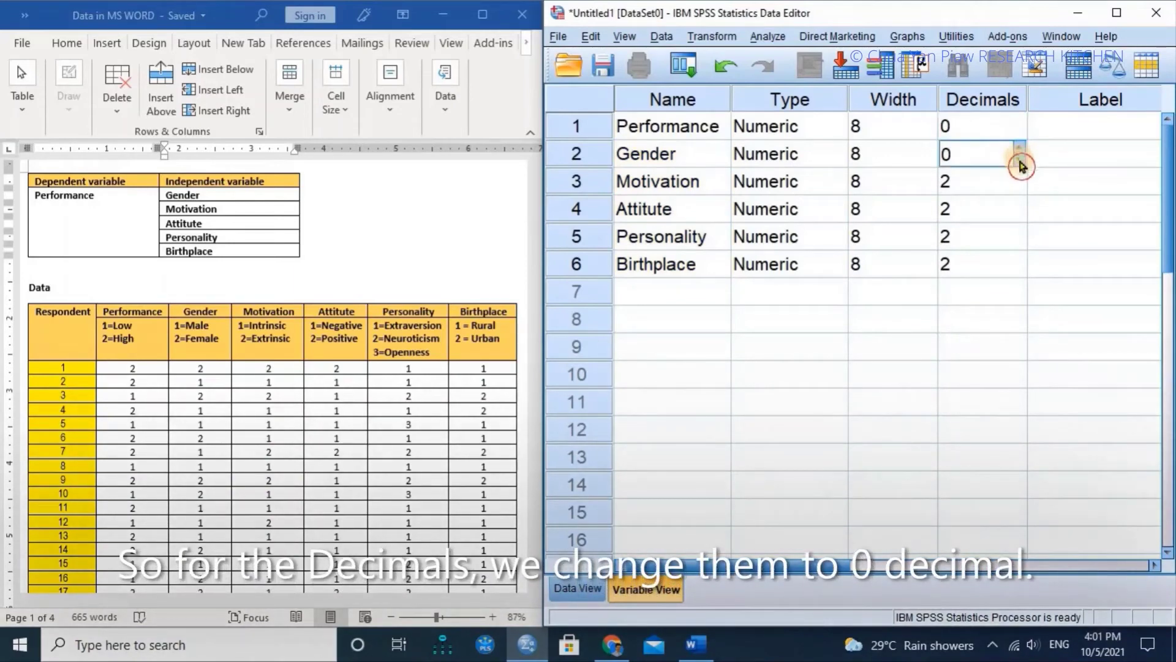
{"action": "left_click", "coordinate": [1020, 191]}
{"action": "left_click", "coordinate": [1020, 188]}
{"action": "left_click", "coordinate": [1020, 188]}
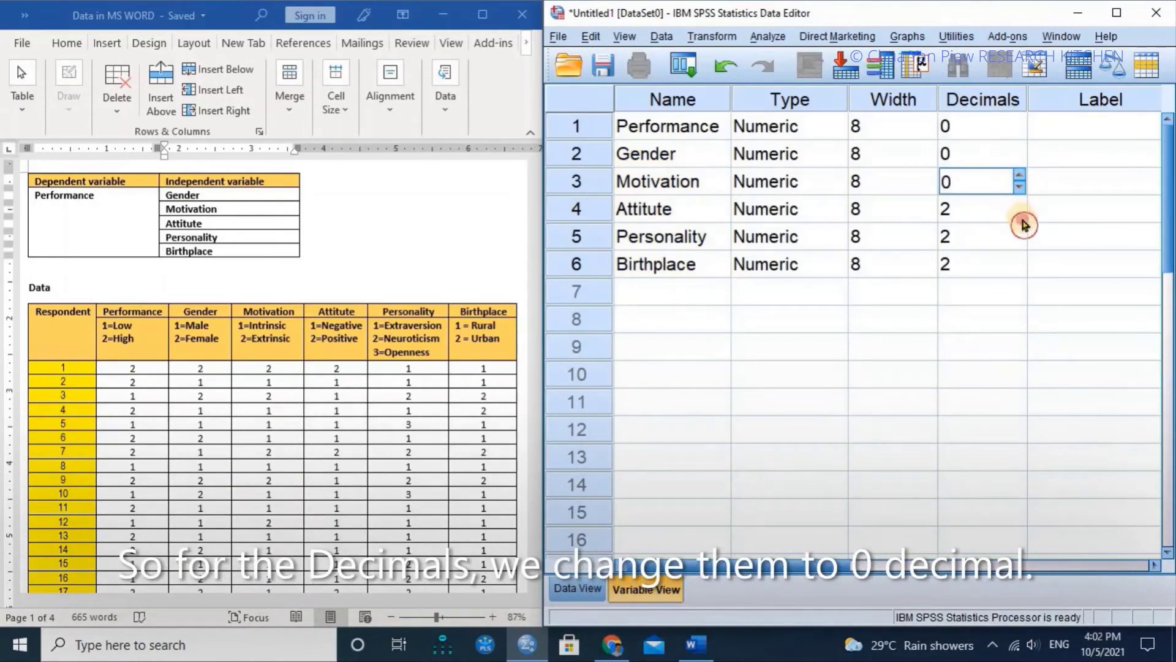
{"action": "left_click", "coordinate": [1020, 214]}
{"action": "left_click", "coordinate": [1020, 214]}
{"action": "left_click", "coordinate": [1020, 215]}
{"action": "left_click", "coordinate": [1019, 242]}
{"action": "left_click", "coordinate": [1019, 242]}
{"action": "left_click", "coordinate": [1019, 248]}
{"action": "left_click", "coordinate": [1020, 270]}
- Copy the name Performance from the Word table into the first variable's Label cell
{"action": "left_click", "coordinate": [1096, 126]}
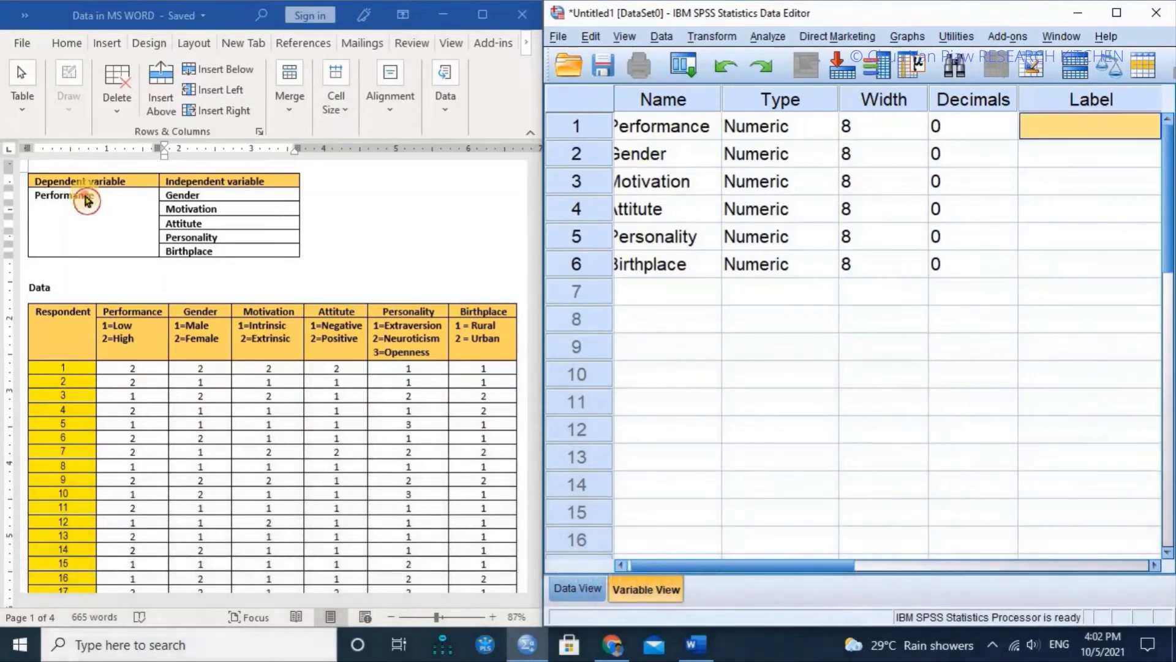
{"action": "left_click_drag", "start_coordinate": [92, 195], "coordinate": [37, 195]}
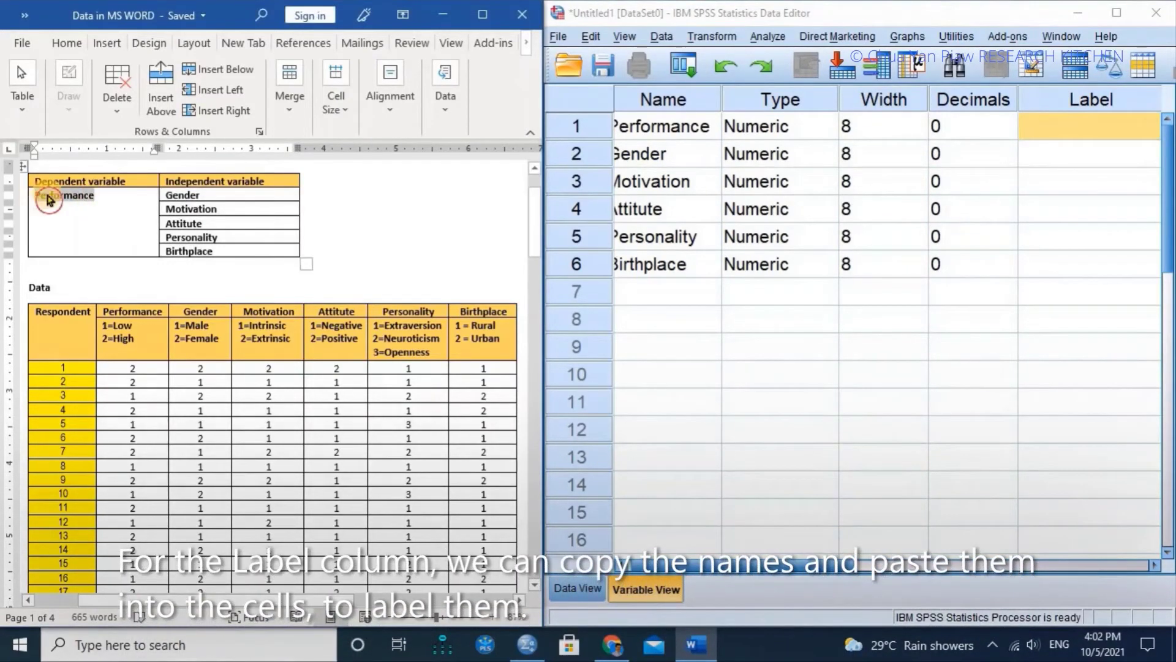
{"action": "right_click", "coordinate": [47, 195]}
{"action": "left_click", "coordinate": [92, 231]}
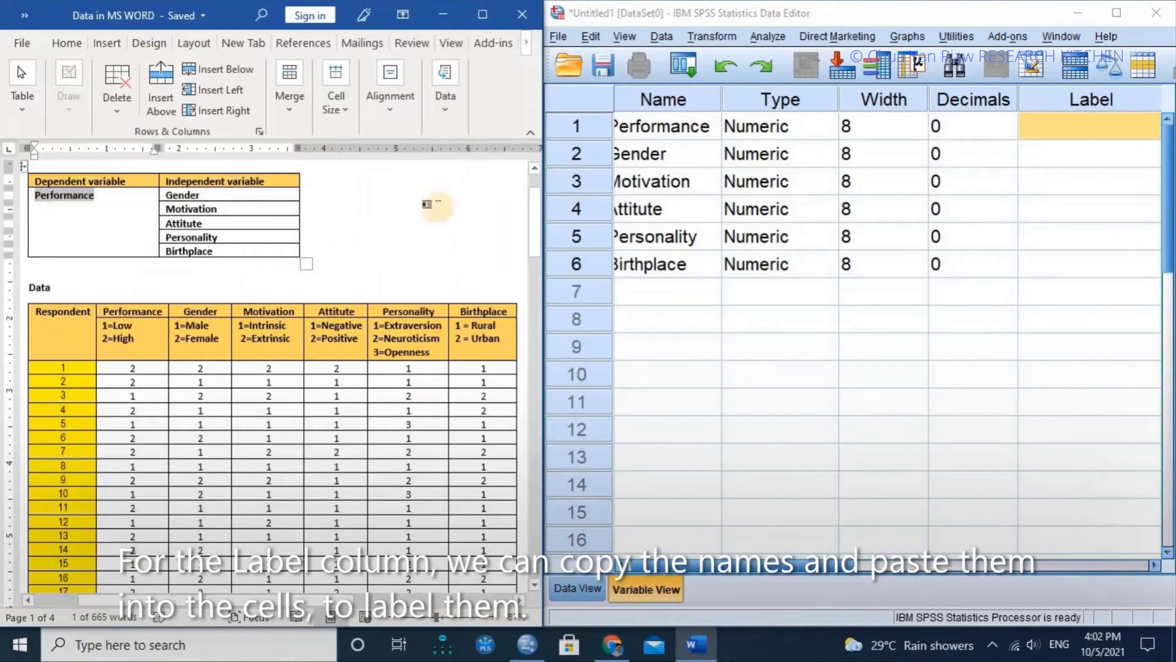
{"action": "right_click", "coordinate": [1067, 125]}
{"action": "left_click", "coordinate": [1067, 161]}
- Copy the five independent variable names from the Word table into the Label cells of variables 2 to 6
{"action": "left_click_drag", "start_coordinate": [183, 194], "coordinate": [233, 251]}
{"action": "right_click", "coordinate": [212, 224]}
{"action": "right_click", "coordinate": [205, 208]}
{"action": "left_click", "coordinate": [230, 238]}
{"action": "left_click_drag", "start_coordinate": [1042, 161], "coordinate": [1051, 264]}
{"action": "right_click", "coordinate": [1053, 185]}
{"action": "left_click", "coordinate": [1062, 217]}
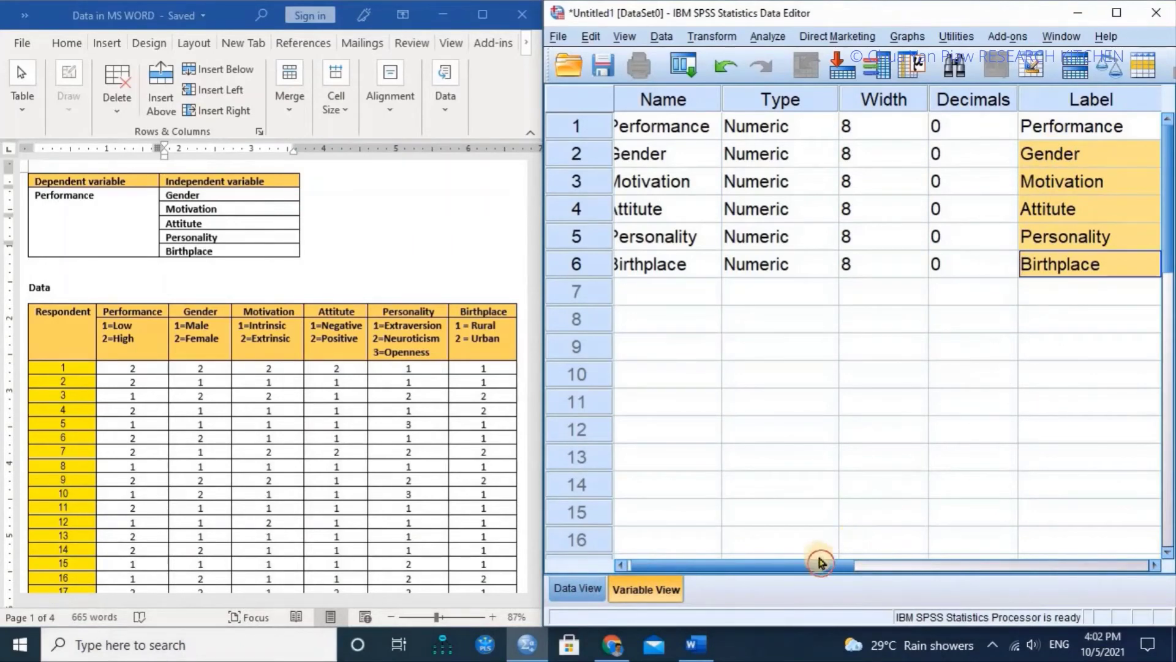
- Open the value labels of the Performance variable and add the value 1 with the label Low
{"action": "left_click_drag", "start_coordinate": [811, 564], "coordinate": [835, 570]}
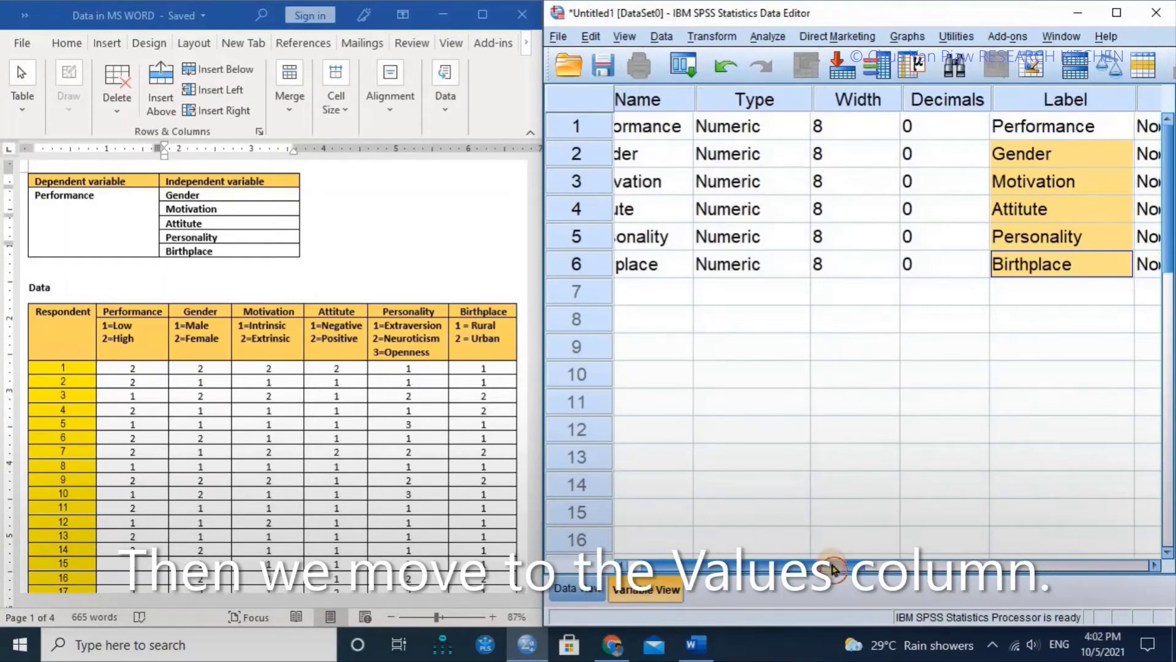
{"action": "left_click", "coordinate": [833, 566]}
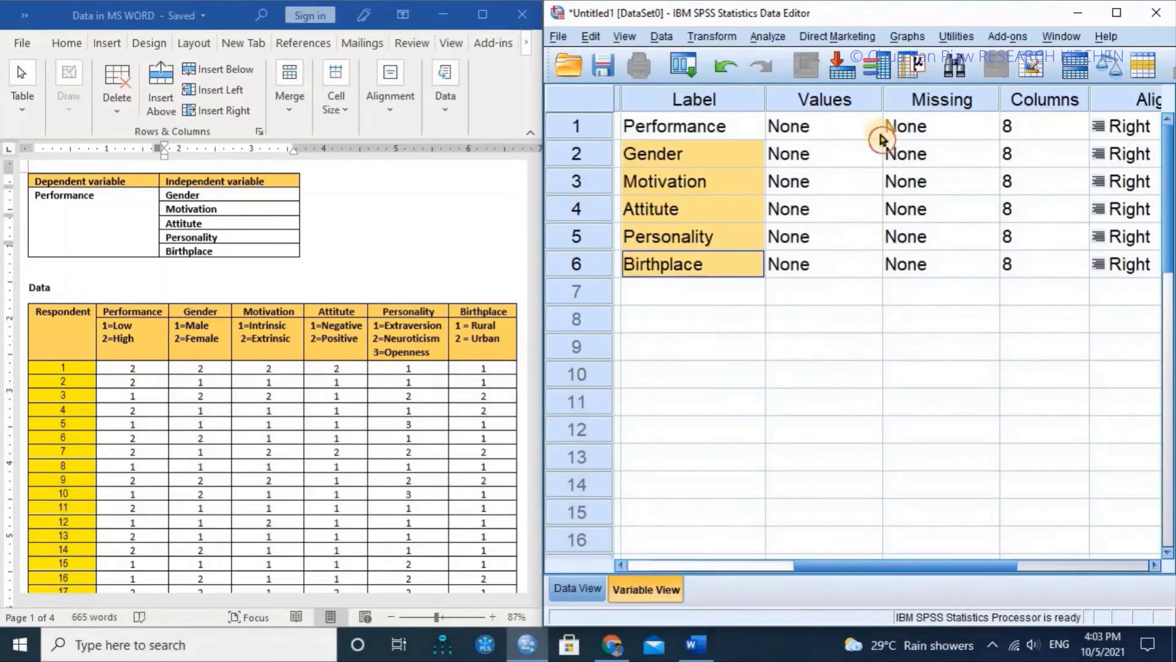
{"action": "left_click", "coordinate": [876, 132]}
{"action": "left_click", "coordinate": [879, 134]}
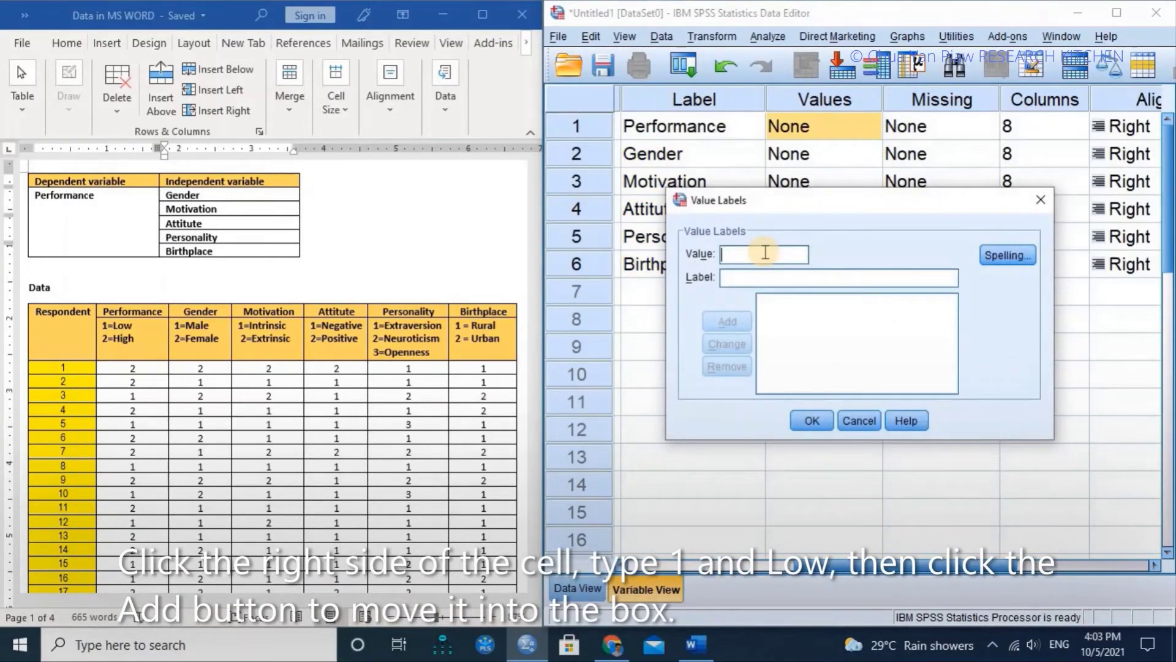
{"action": "type", "text": "1"}
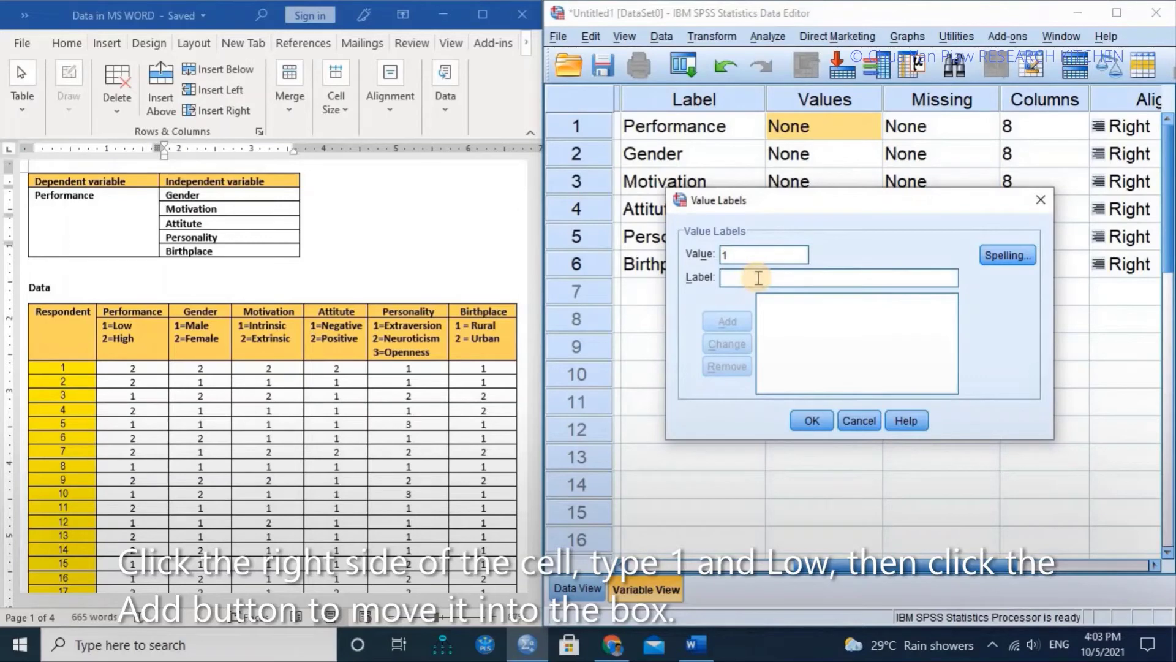
{"action": "left_click", "coordinate": [758, 278]}
{"action": "type", "text": "Low"}
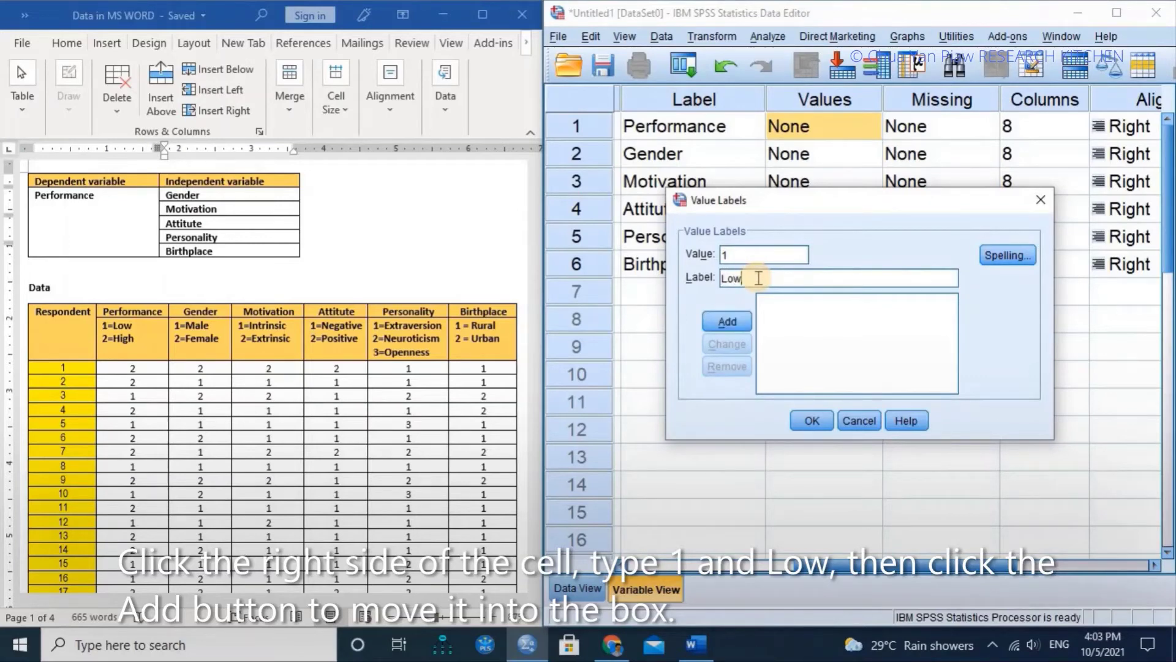
{"action": "left_click", "coordinate": [740, 329]}
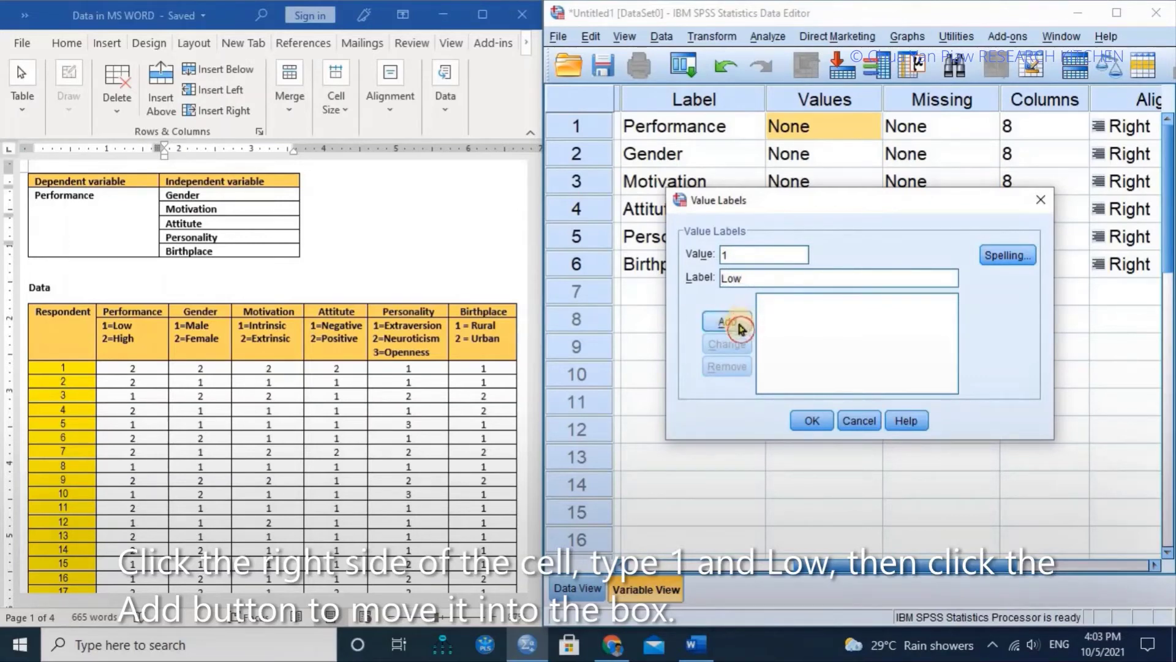
- Add the value 2 with the label High for Performance, accept the value labels and recheck them
{"action": "left_click", "coordinate": [741, 278]}
{"action": "type", "text": "H"}
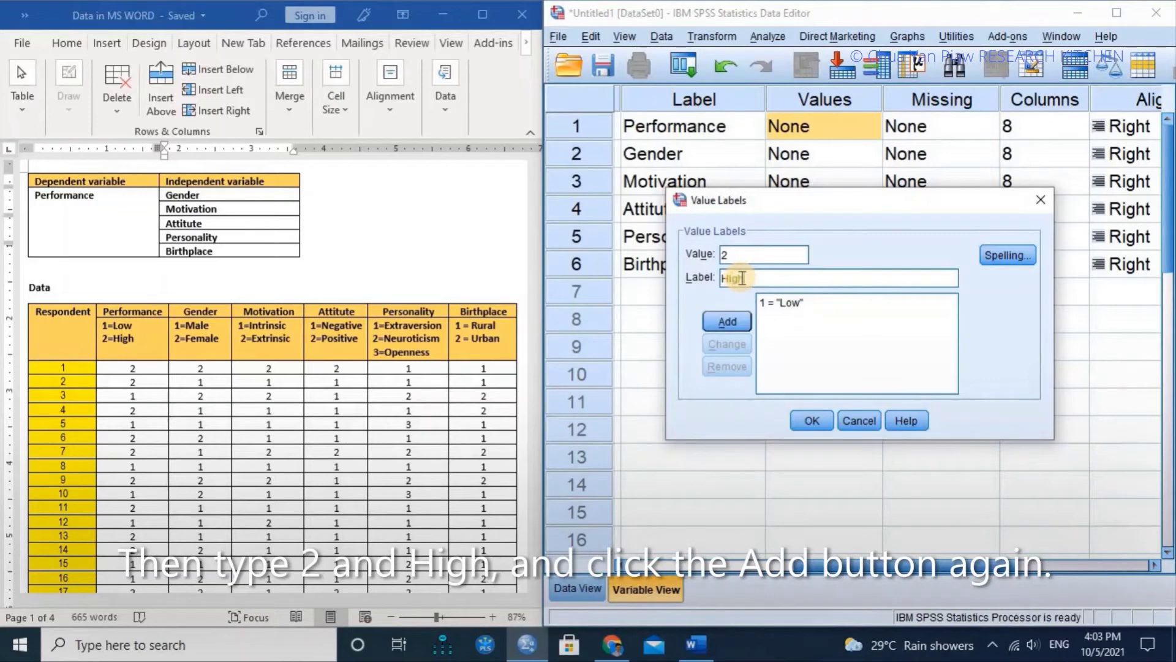
{"action": "type", "text": "igh"}
{"action": "left_click", "coordinate": [738, 322]}
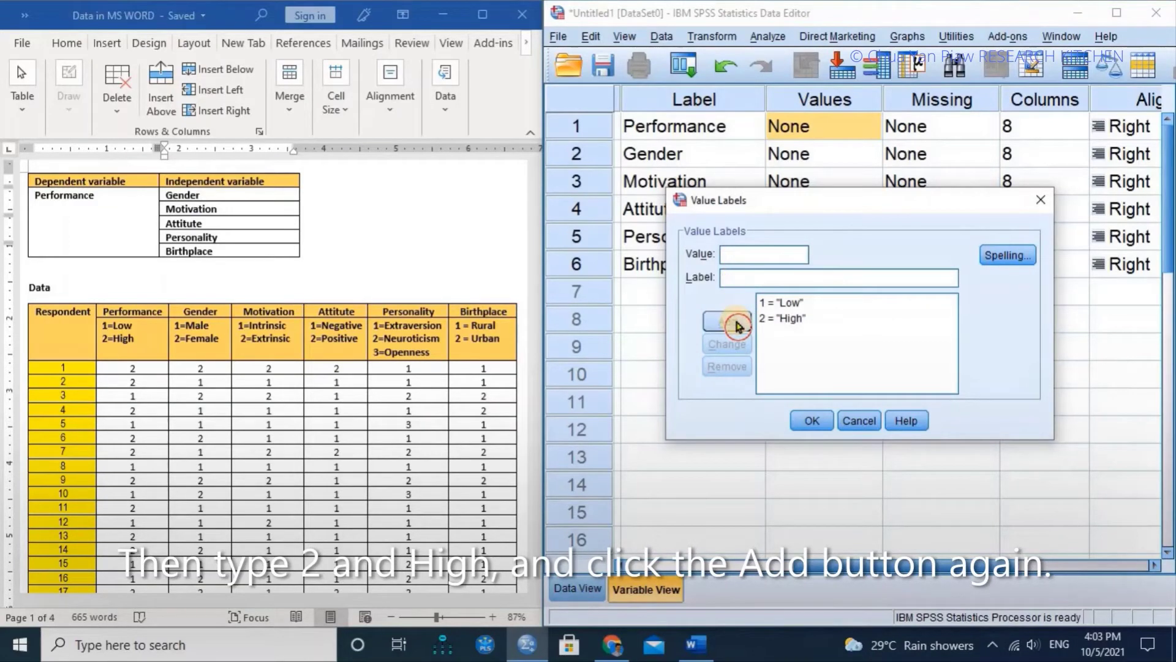
{"action": "left_click", "coordinate": [814, 421]}
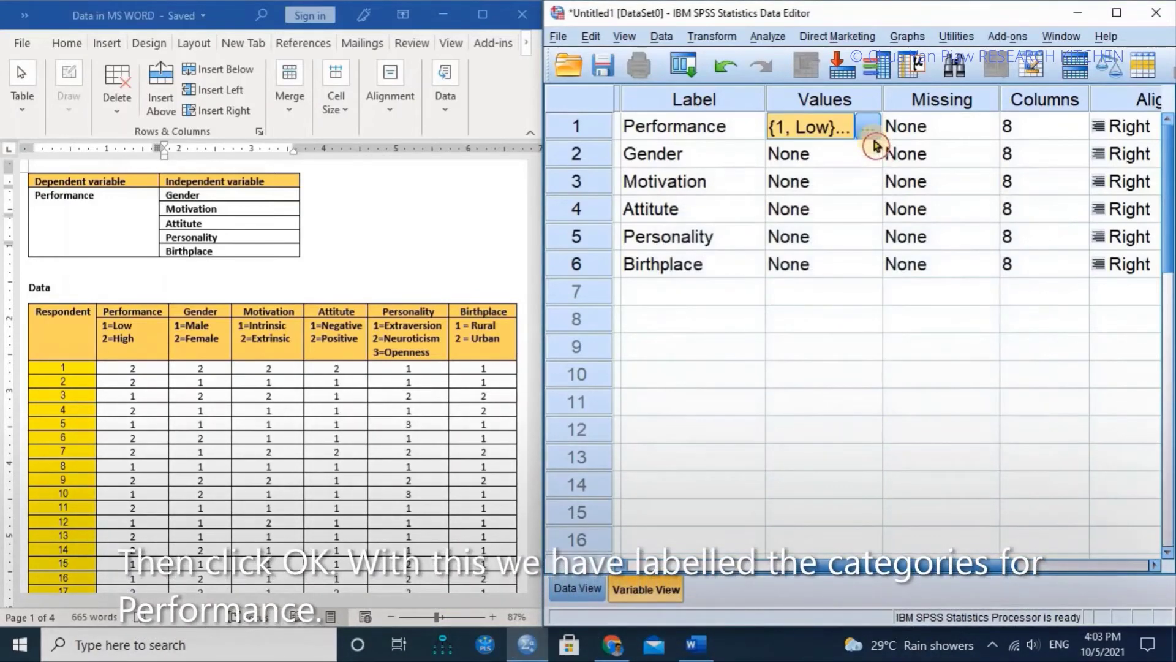
{"action": "left_click", "coordinate": [869, 129]}
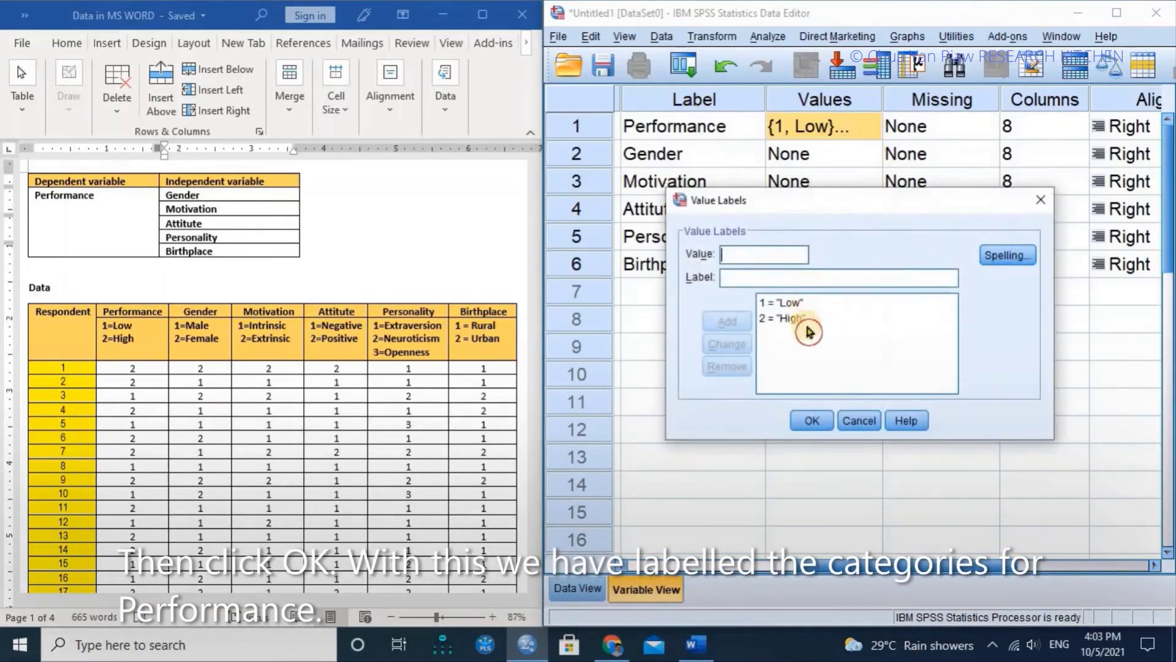
{"action": "left_click", "coordinate": [807, 420]}
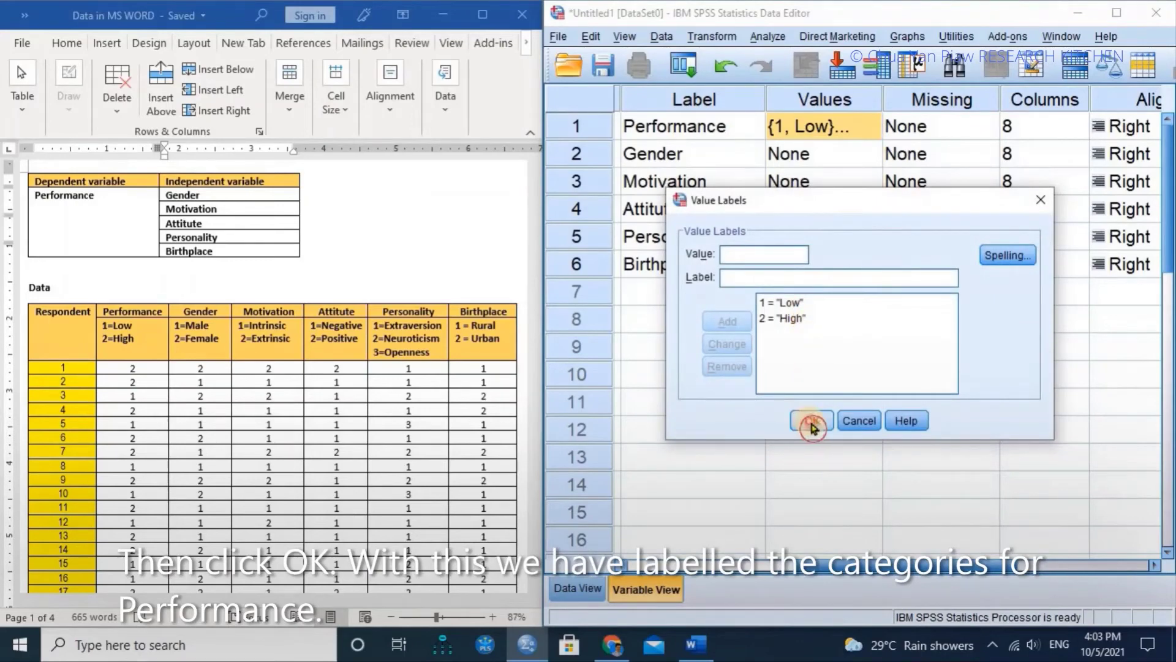
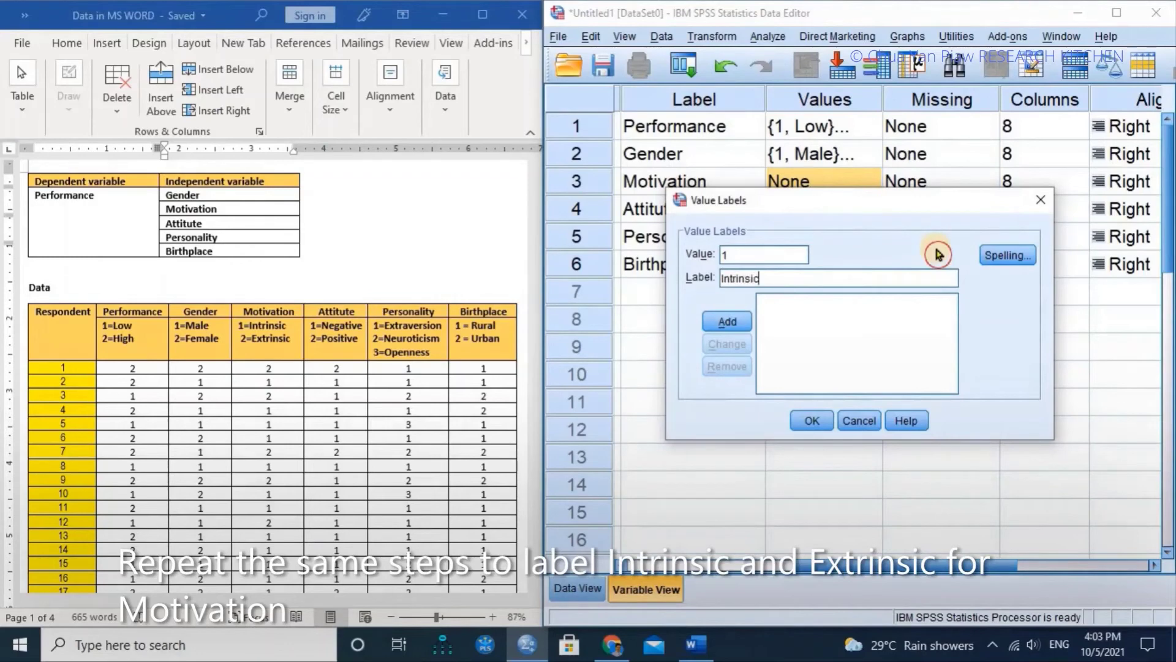
- Add the value labels 1 = Intrinsic and 2 = Extrinsic for the Motivation variable and accept them
{"action": "left_click", "coordinate": [729, 321]}
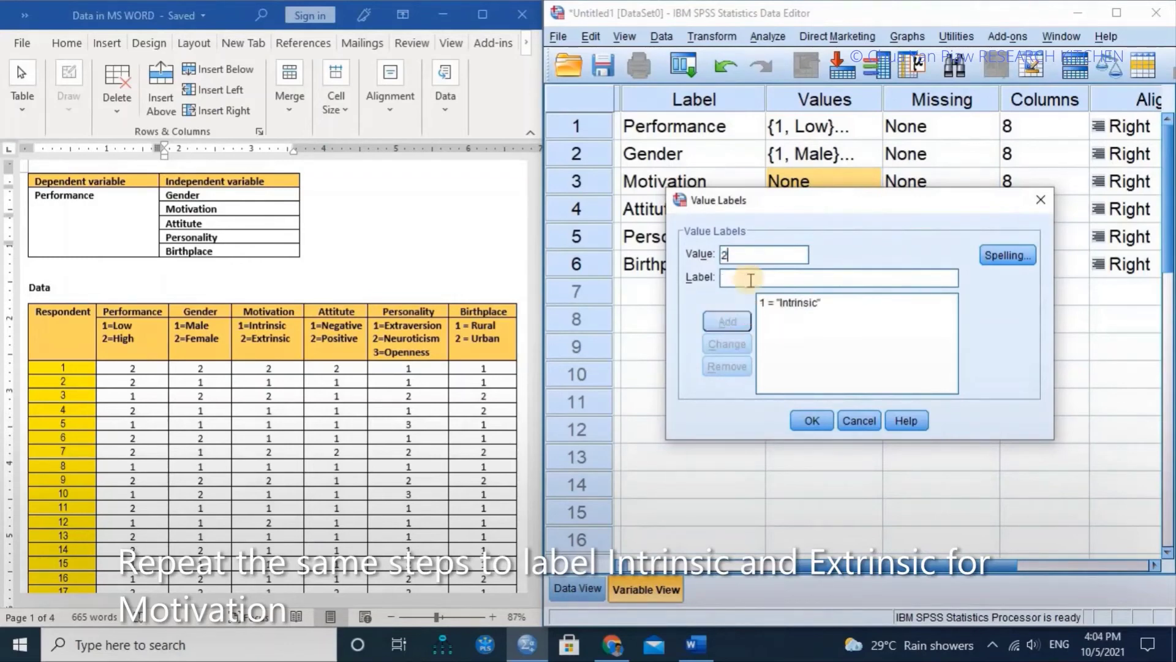
{"action": "type", "text": "Extrinsic"}
{"action": "left_click", "coordinate": [730, 321]}
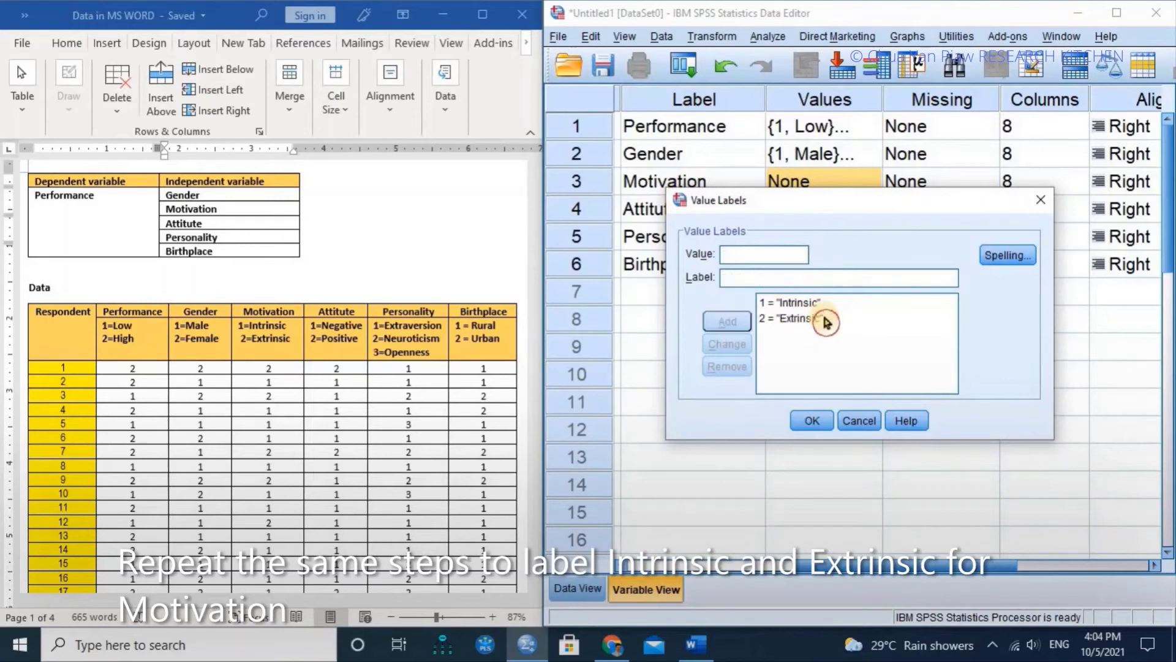
{"action": "left_click", "coordinate": [819, 421]}
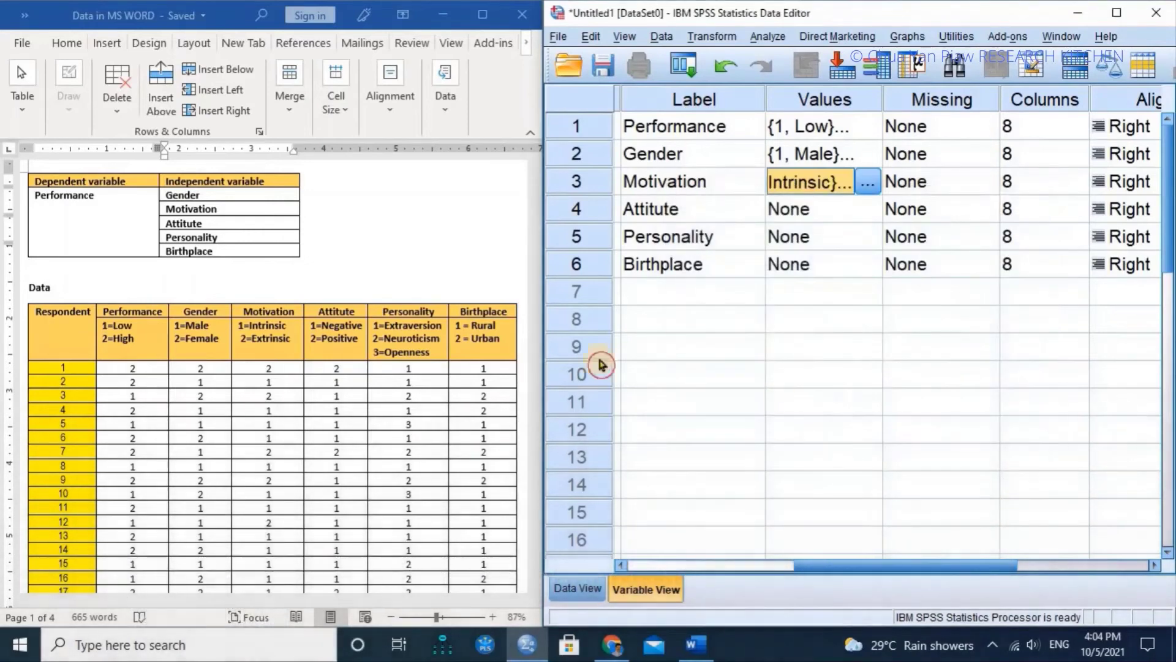
- Define the value labels 1 = Negative and 2 = Positive for the Attitute variable and accept them
{"action": "left_click", "coordinate": [873, 215]}
{"action": "left_click", "coordinate": [868, 209]}
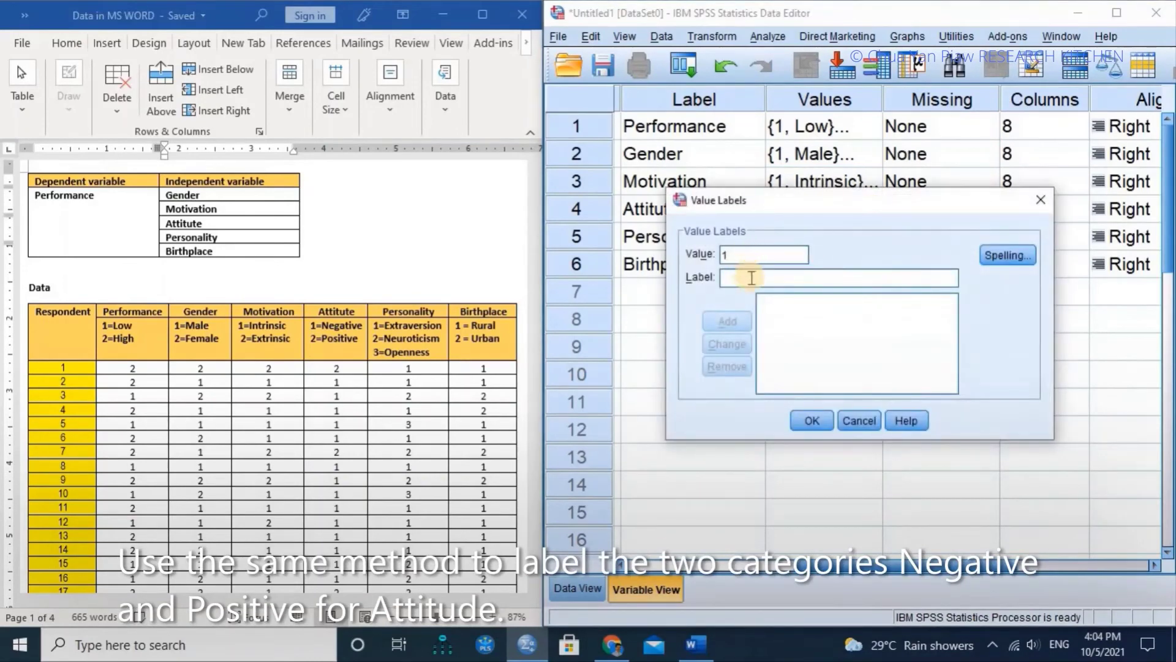
{"action": "type", "text": "Negative"}
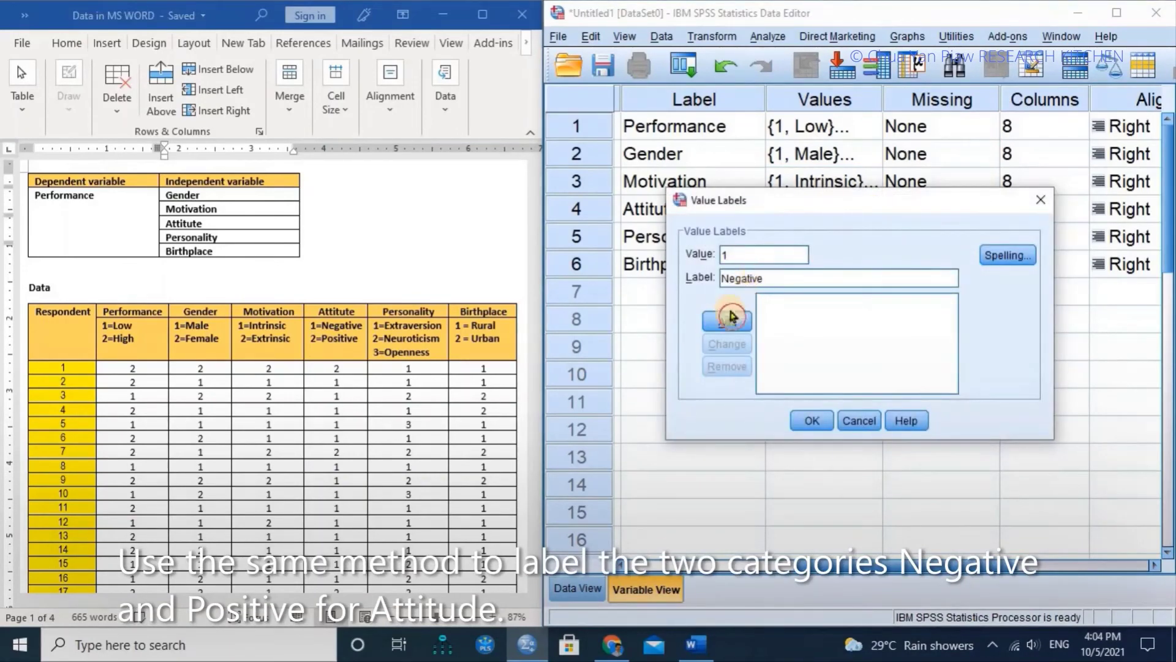
{"action": "left_click", "coordinate": [731, 317]}
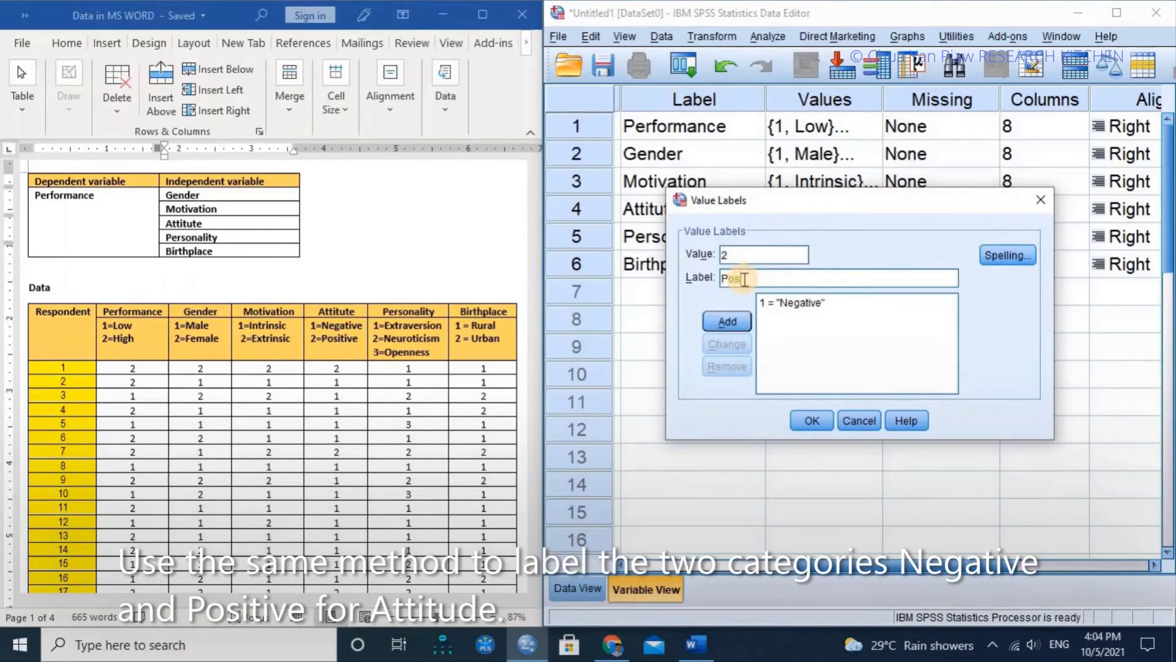
{"action": "left_click", "coordinate": [727, 321]}
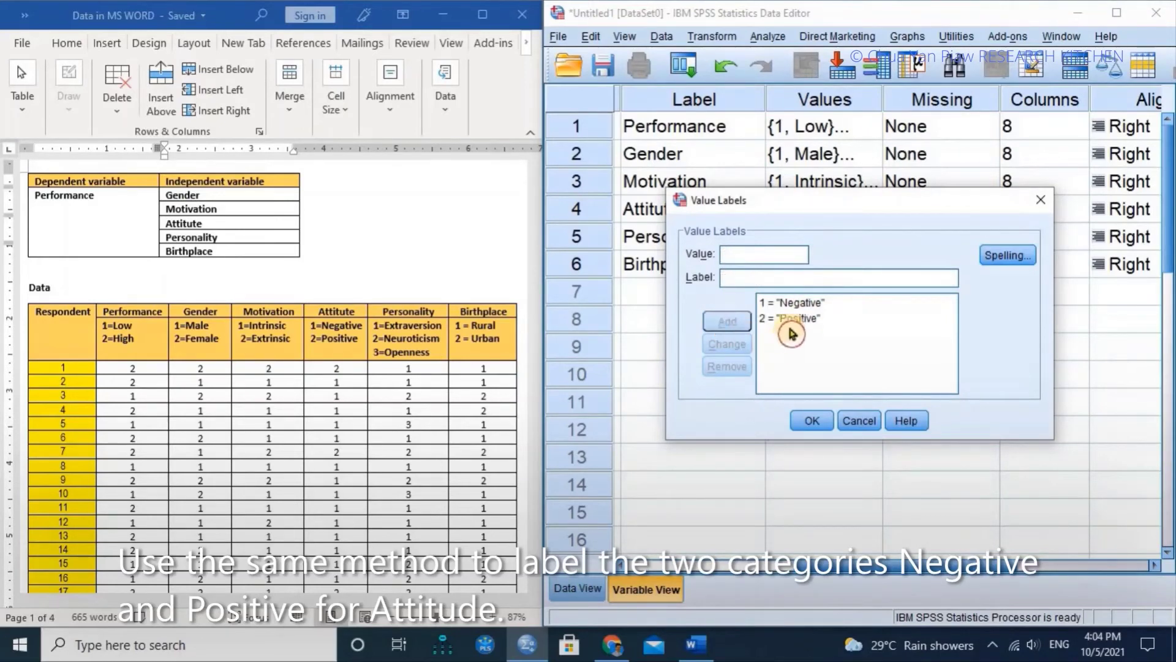
{"action": "left_click", "coordinate": [811, 420]}
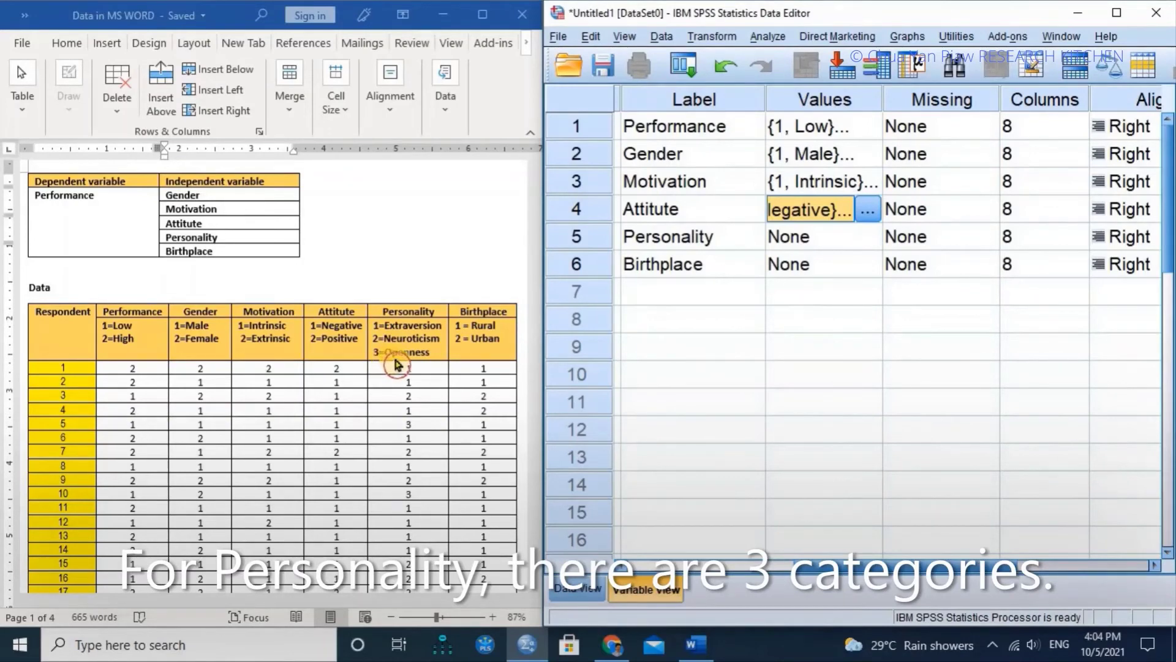
- Open the value labels of the Personality variable and add the value 1 with the label Extraversion
{"action": "left_click", "coordinate": [874, 241]}
{"action": "left_click", "coordinate": [870, 239]}
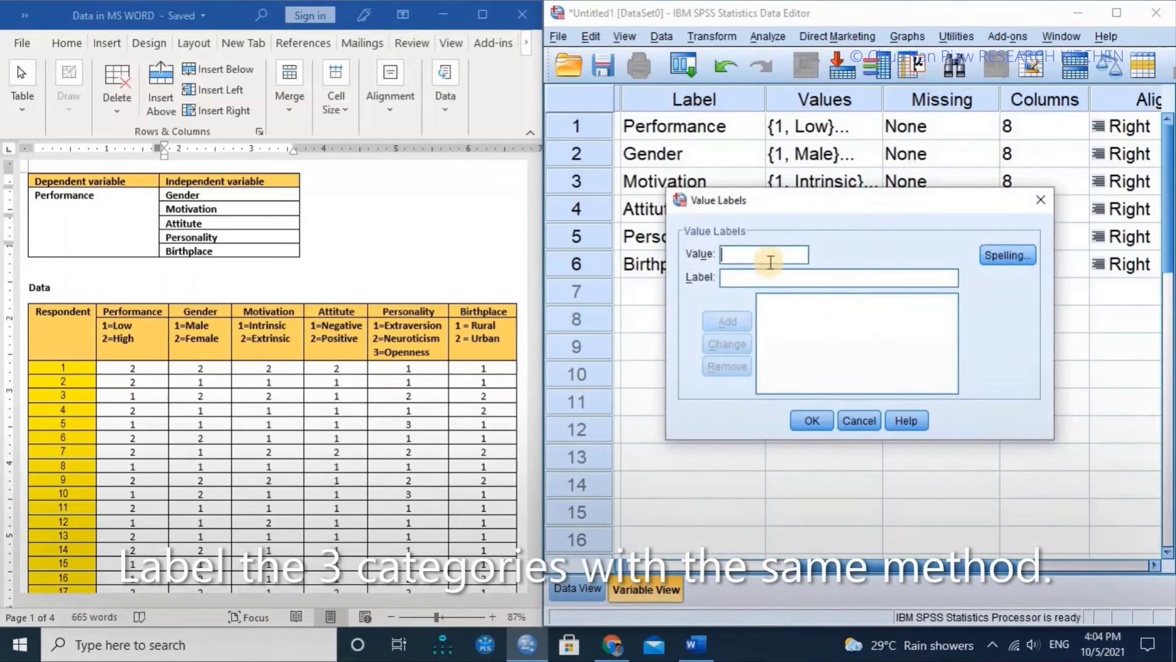
{"action": "left_click", "coordinate": [765, 278]}
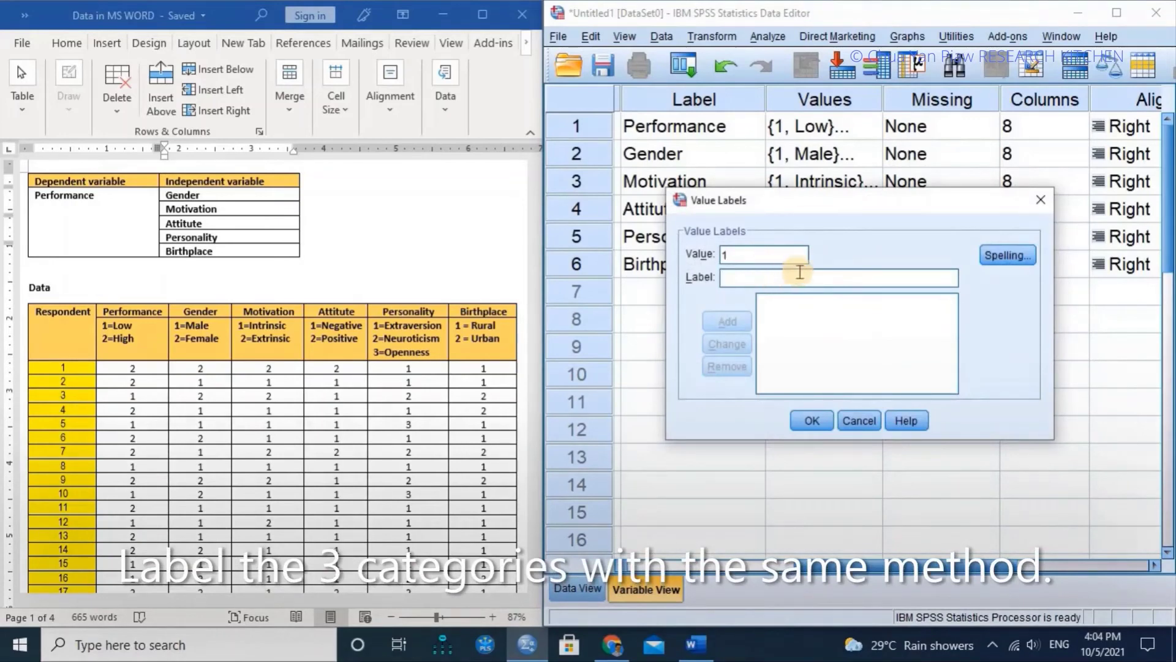
{"action": "type", "text": "Extraversion"}
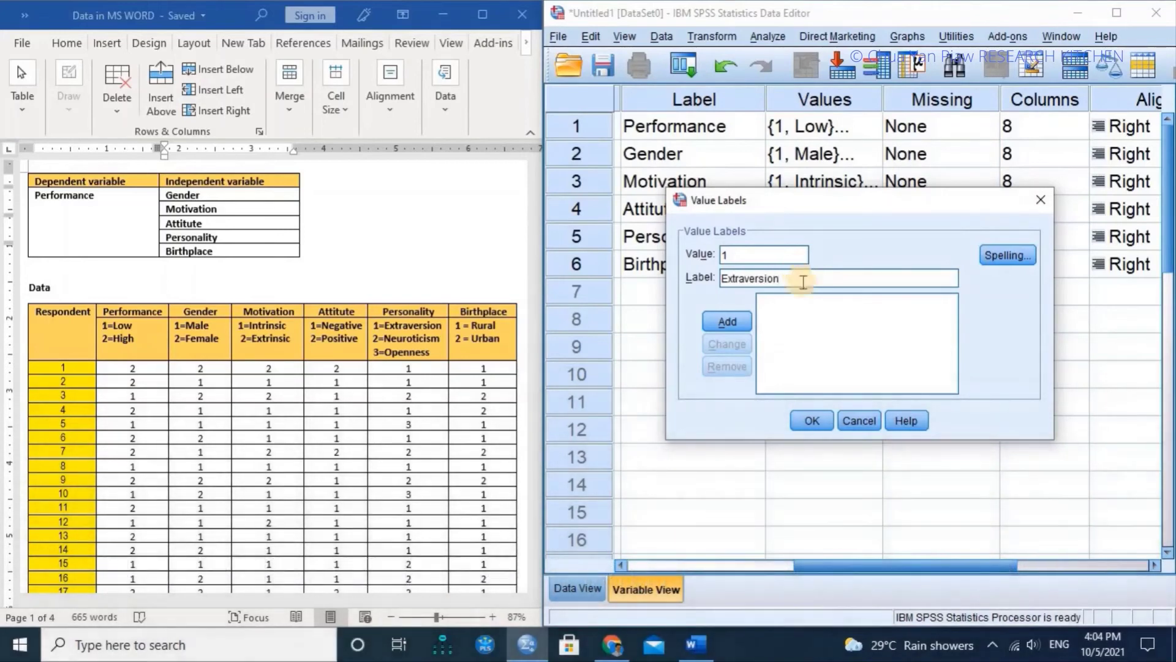
{"action": "left_click", "coordinate": [744, 328]}
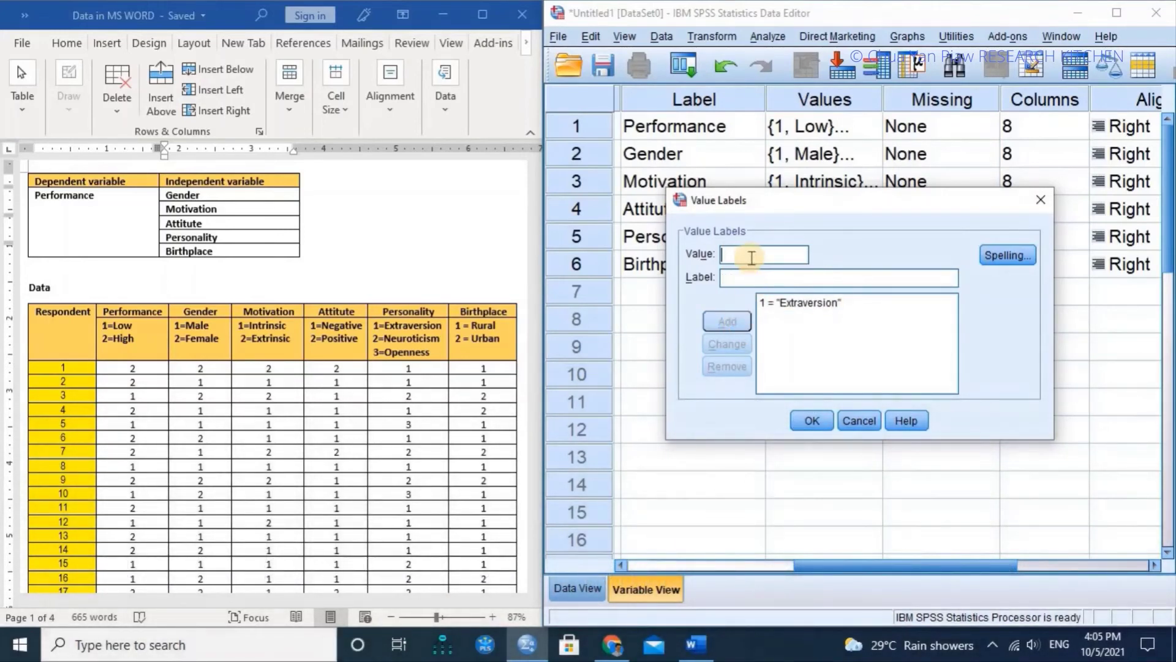
- Add the values 2 = Neuroticism and 3 = Openness for Personality and accept the value labels
{"action": "type", "text": "2"}
{"action": "left_click", "coordinate": [748, 278]}
{"action": "type", "text": "Neuro"}
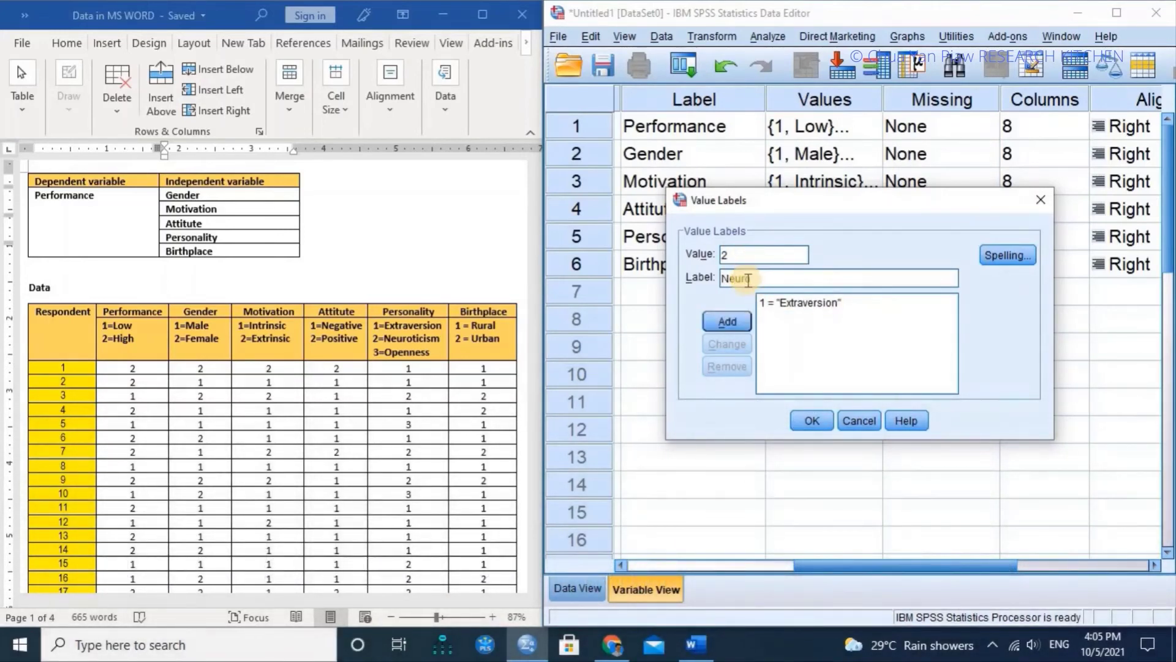
{"action": "key", "text": "Return"}
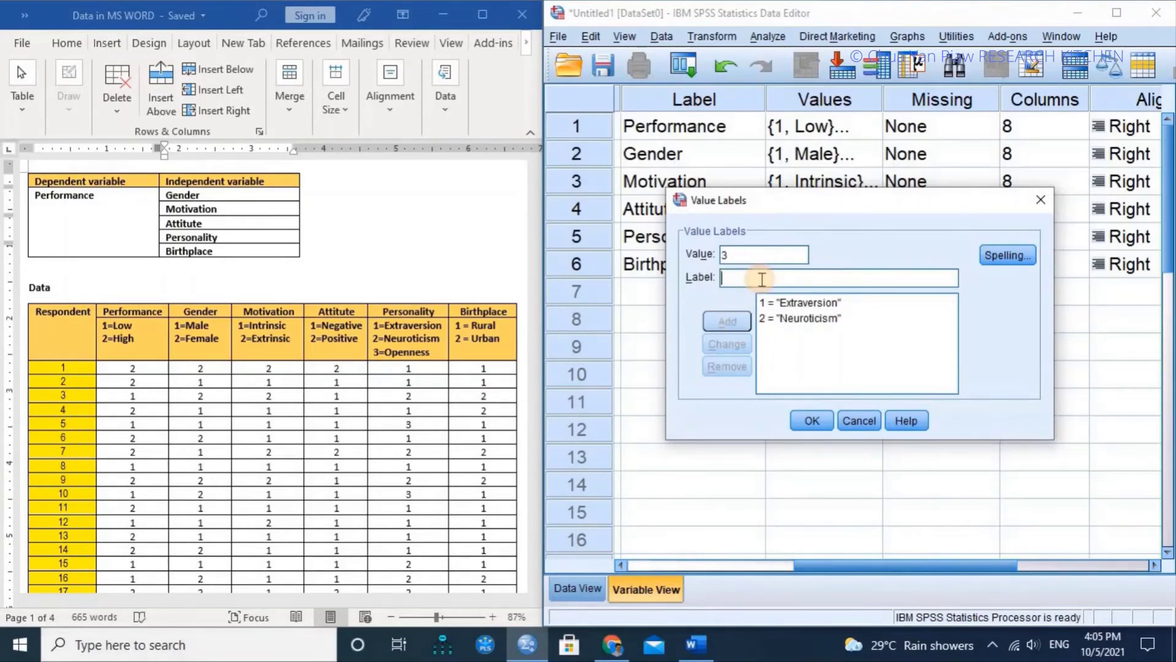
{"action": "left_click", "coordinate": [760, 279]}
{"action": "type", "text": "Openness"}
{"action": "left_click", "coordinate": [727, 321]}
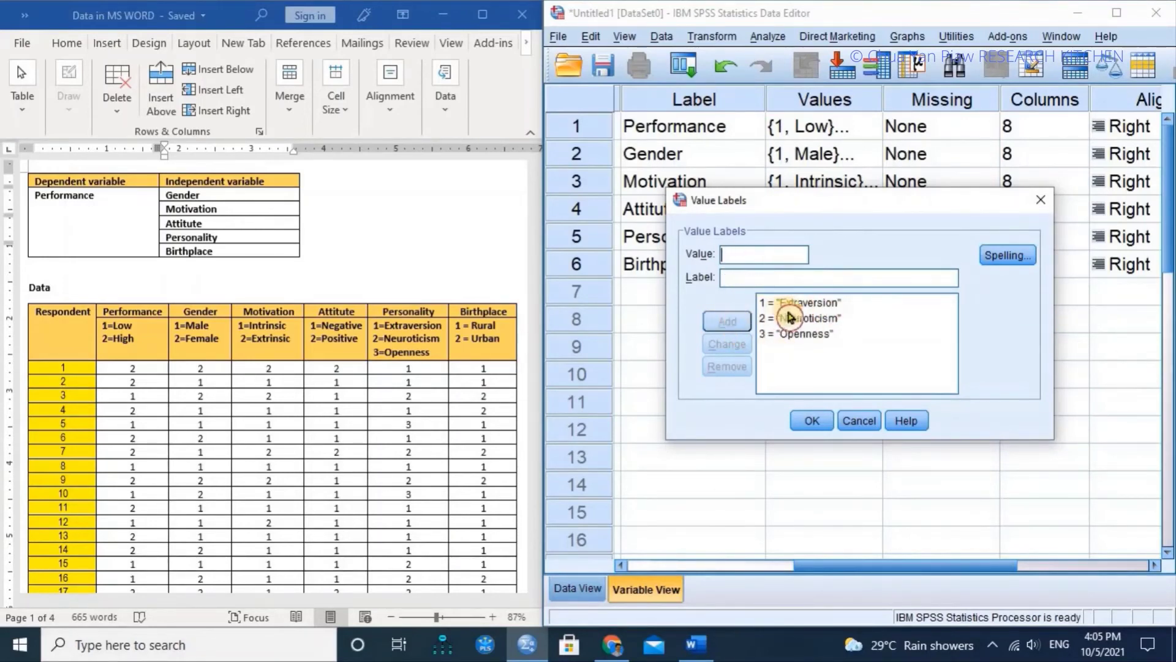
{"action": "left_click", "coordinate": [812, 420]}
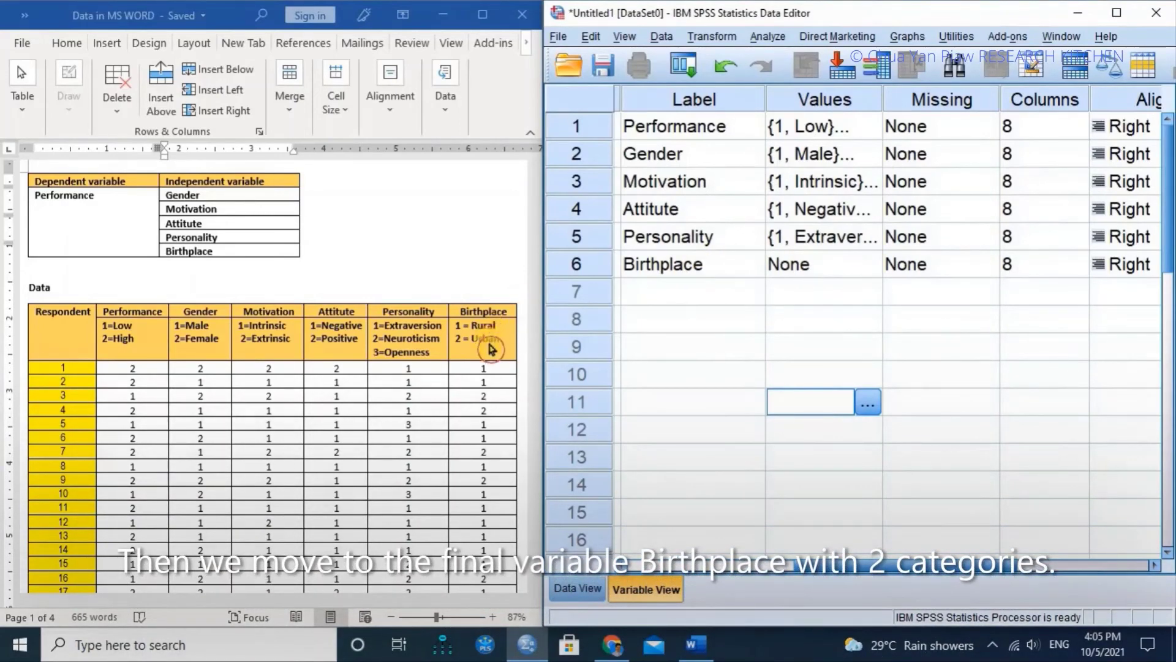
- Define the value labels 1 = Rural and 2 = Urban for the Birthplace variable and accept them
{"action": "left_click", "coordinate": [871, 271]}
{"action": "left_click", "coordinate": [868, 264]}
{"action": "left_click", "coordinate": [754, 255]}
{"action": "type", "text": "1"}
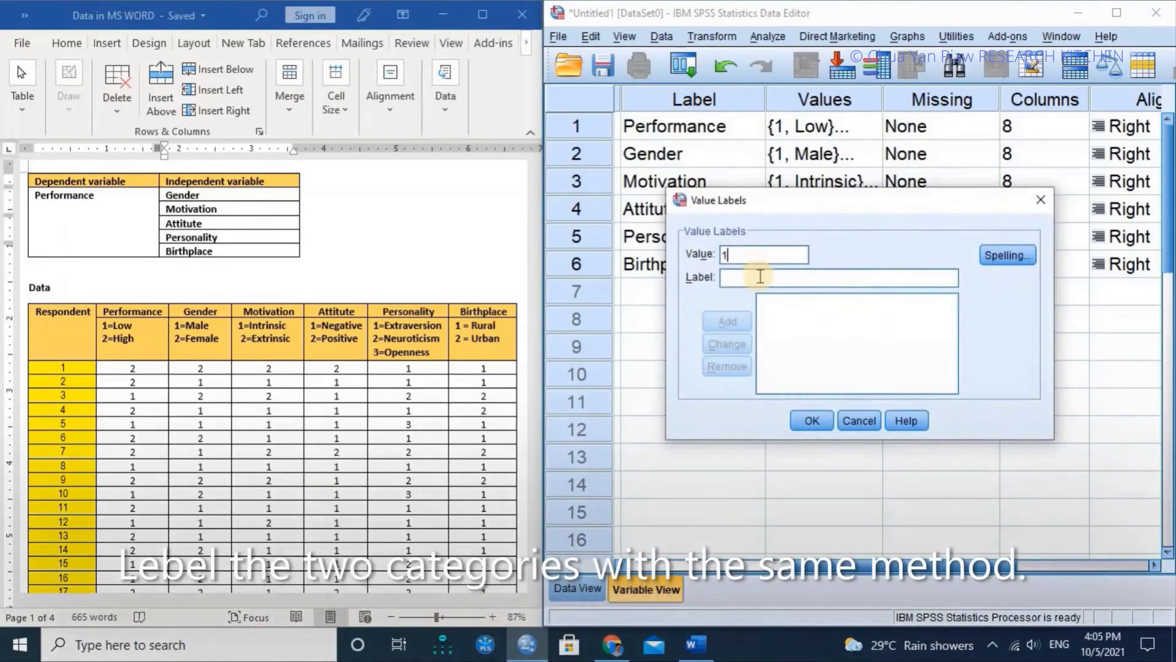
{"action": "left_click", "coordinate": [760, 276]}
{"action": "type", "text": "Rural"}
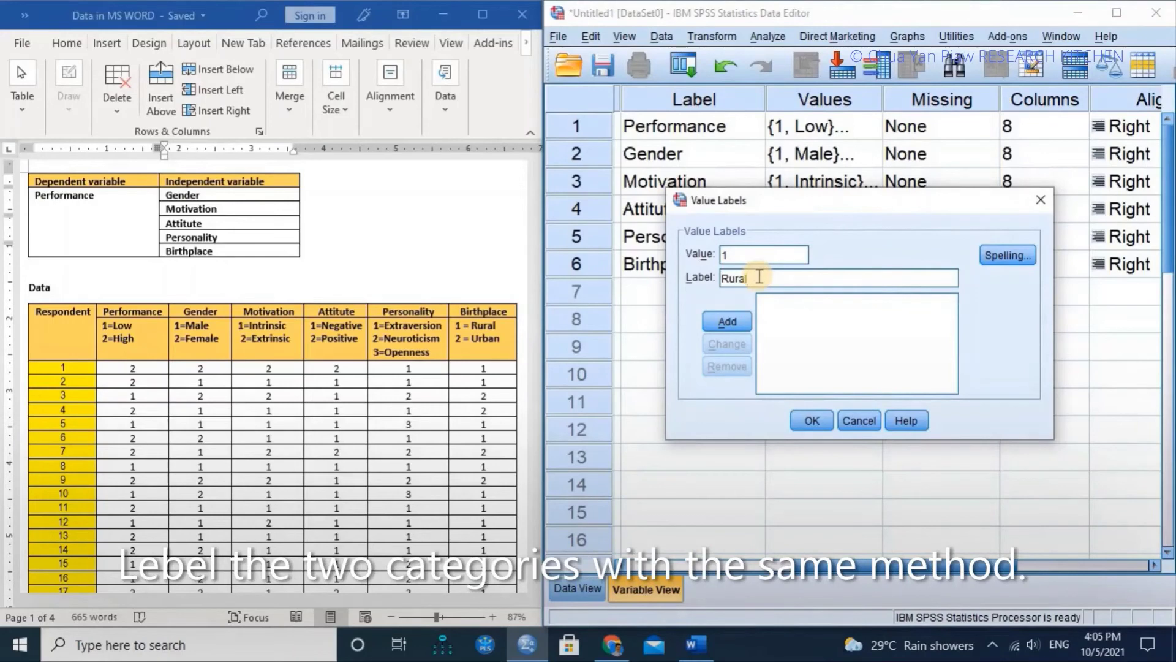
{"action": "left_click", "coordinate": [735, 322]}
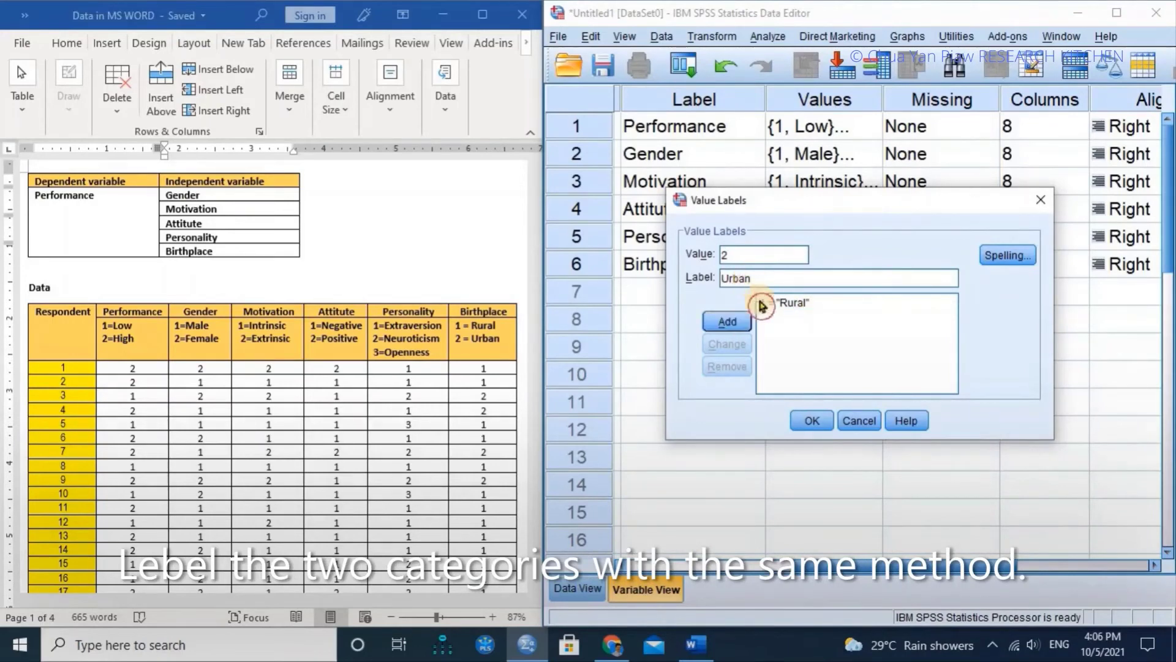
{"action": "left_click", "coordinate": [728, 322]}
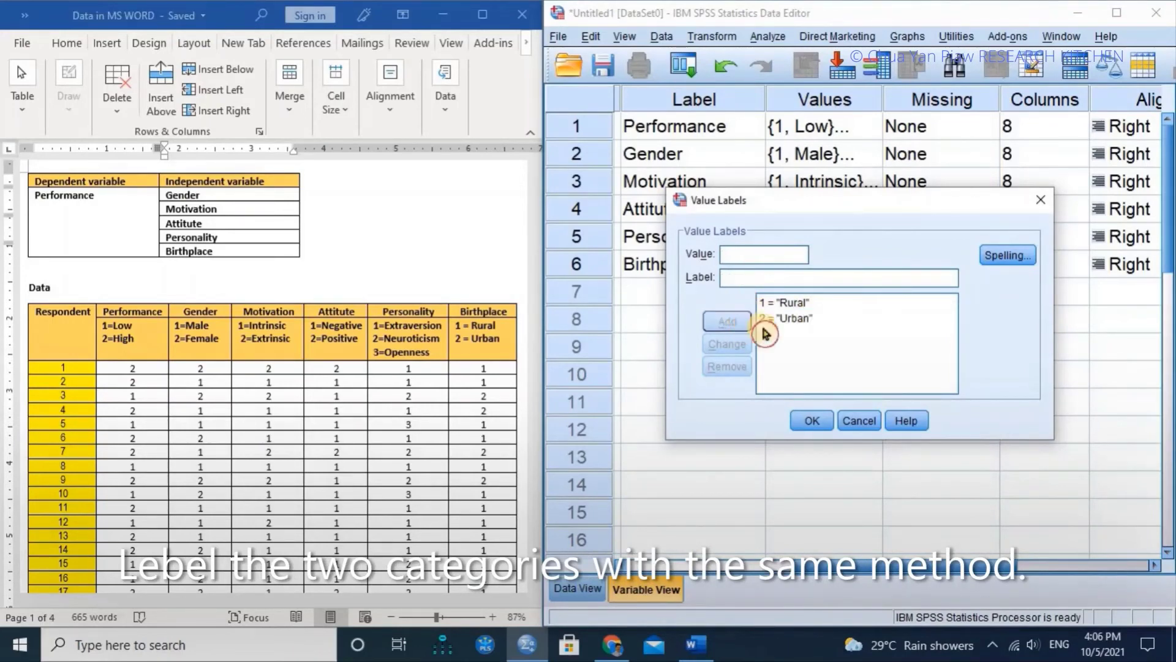
{"action": "left_click", "coordinate": [817, 422]}
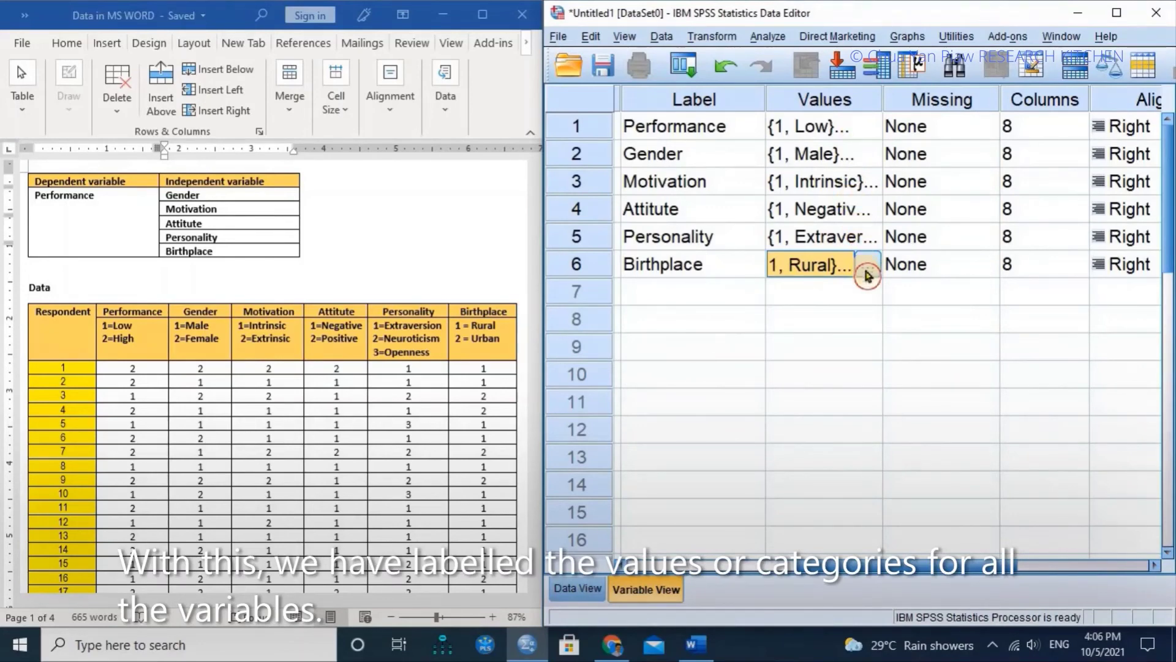
- Set the measurement level of the first three variables, Performance, Gender and Motivation, to Nominal
{"action": "left_click_drag", "start_coordinate": [833, 567], "coordinate": [985, 576]}
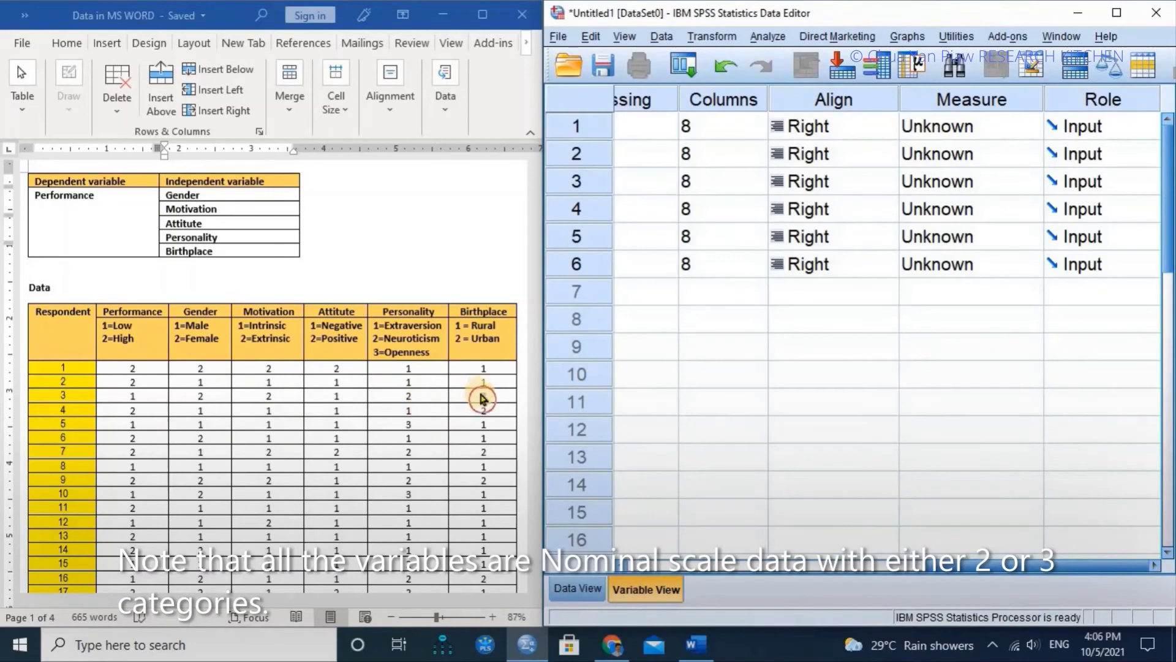
{"action": "left_click", "coordinate": [1034, 135]}
{"action": "left_click", "coordinate": [1030, 131]}
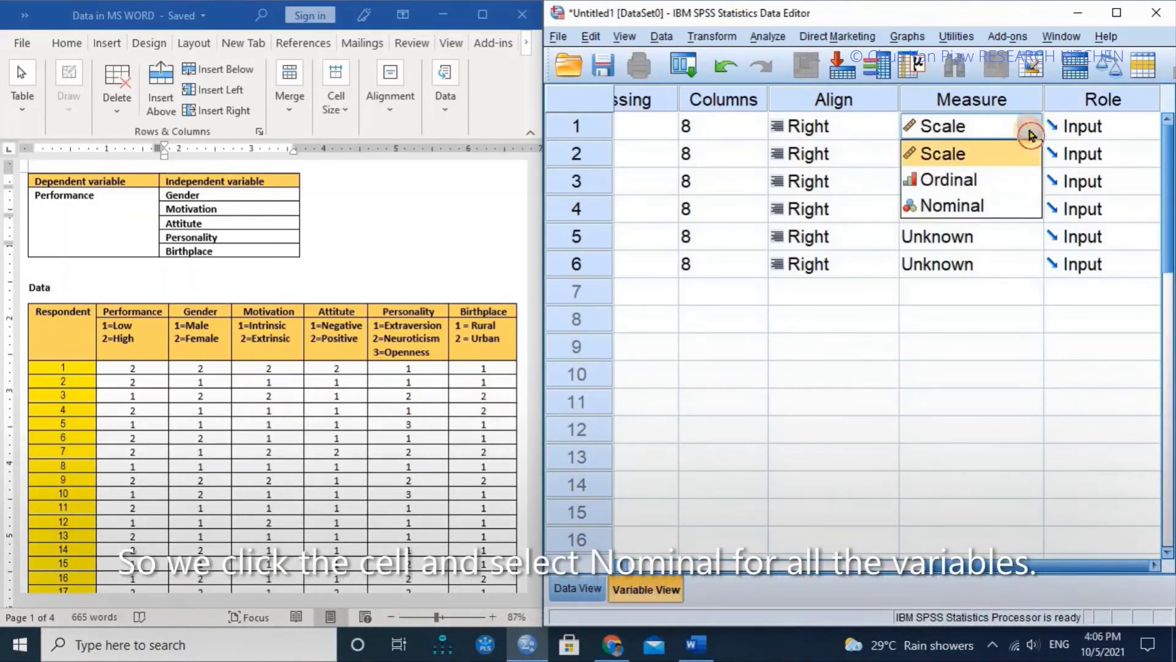
{"action": "left_click", "coordinate": [999, 205]}
{"action": "left_click", "coordinate": [1030, 158]}
{"action": "left_click", "coordinate": [1029, 155]}
{"action": "left_click", "coordinate": [1005, 233]}
{"action": "left_click", "coordinate": [1029, 186]}
{"action": "left_click", "coordinate": [1029, 183]}
{"action": "left_click", "coordinate": [1006, 260]}
- Set the measurement level of the last three variables, Attitute, Personality and Birthplace, to Nominal
{"action": "left_click", "coordinate": [1030, 212]}
{"action": "left_click", "coordinate": [1029, 210]}
{"action": "left_click", "coordinate": [1000, 286]}
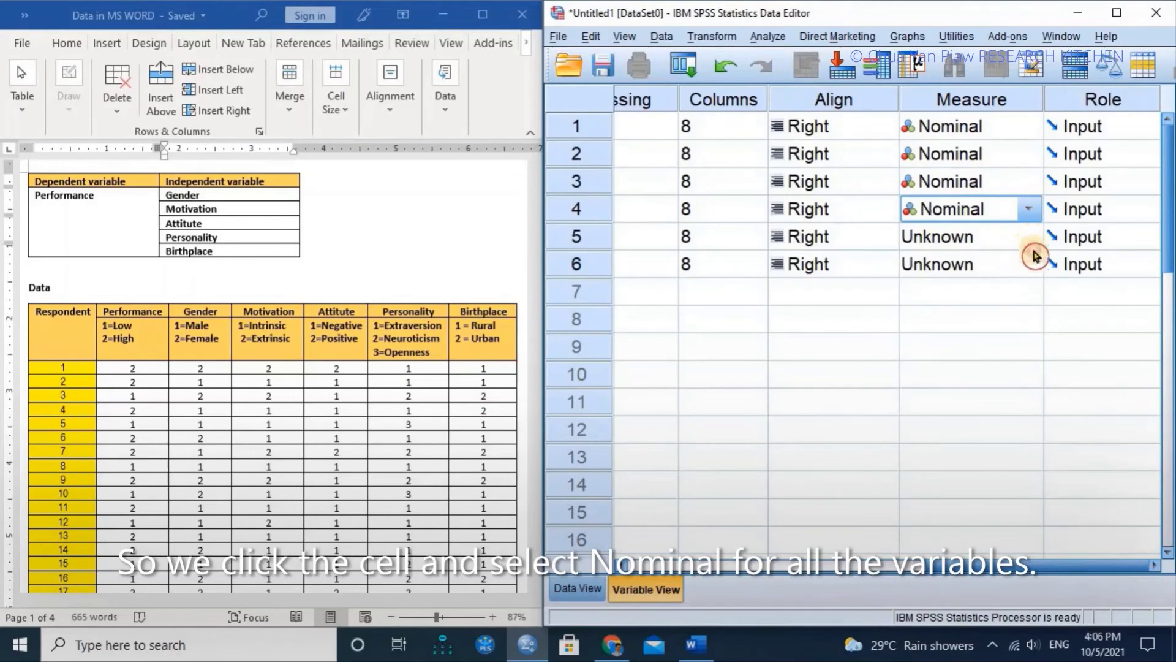
{"action": "left_click", "coordinate": [1029, 239]}
{"action": "left_click", "coordinate": [1029, 236]}
{"action": "left_click", "coordinate": [996, 311]}
{"action": "left_click", "coordinate": [1039, 267]}
{"action": "left_click", "coordinate": [1029, 264]}
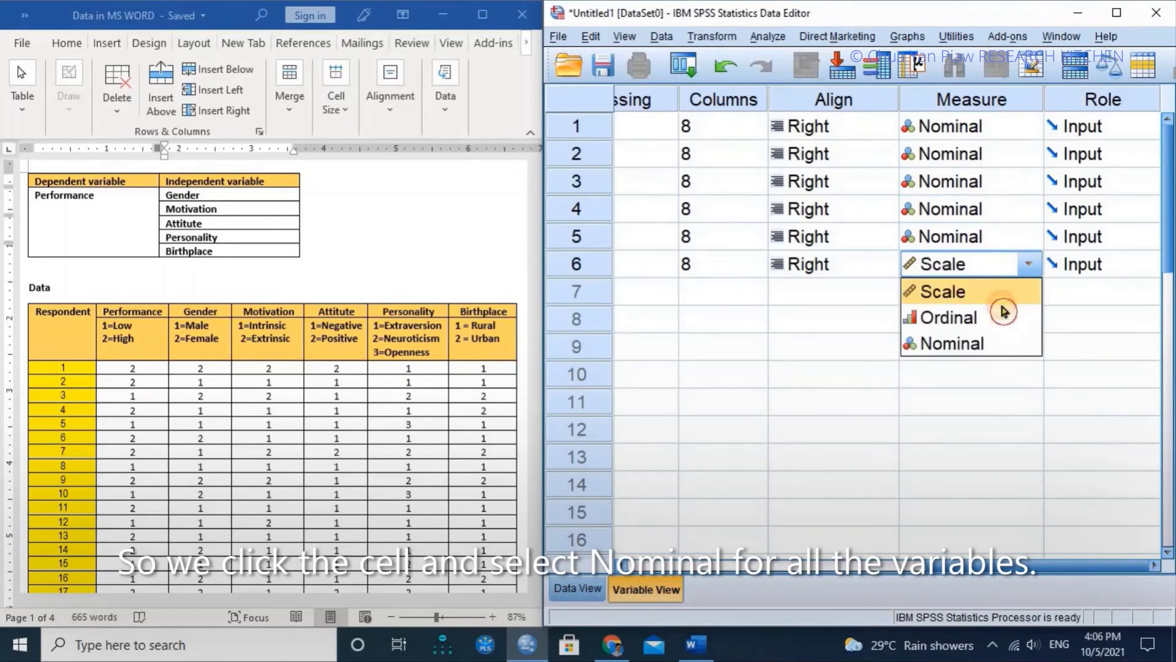
{"action": "left_click", "coordinate": [991, 336]}
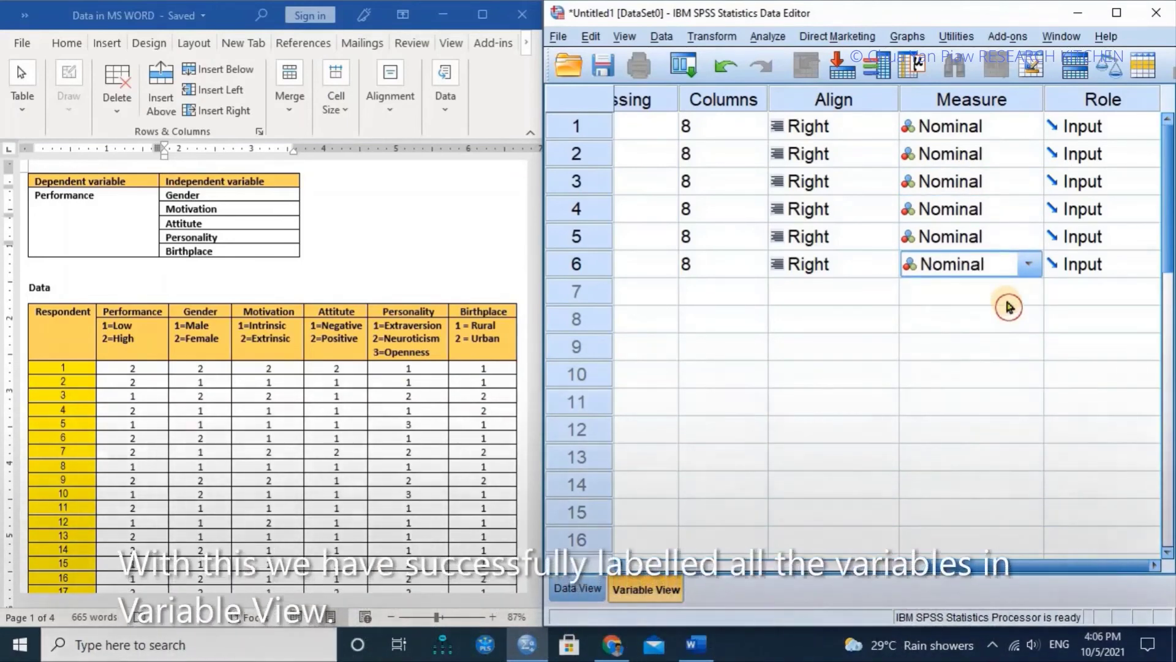
- Show the data grid in SPSS, and copy all 90 respondents' values from the Word table, without the respondent numbers
{"action": "left_click_drag", "start_coordinate": [1019, 566], "coordinate": [688, 566]}
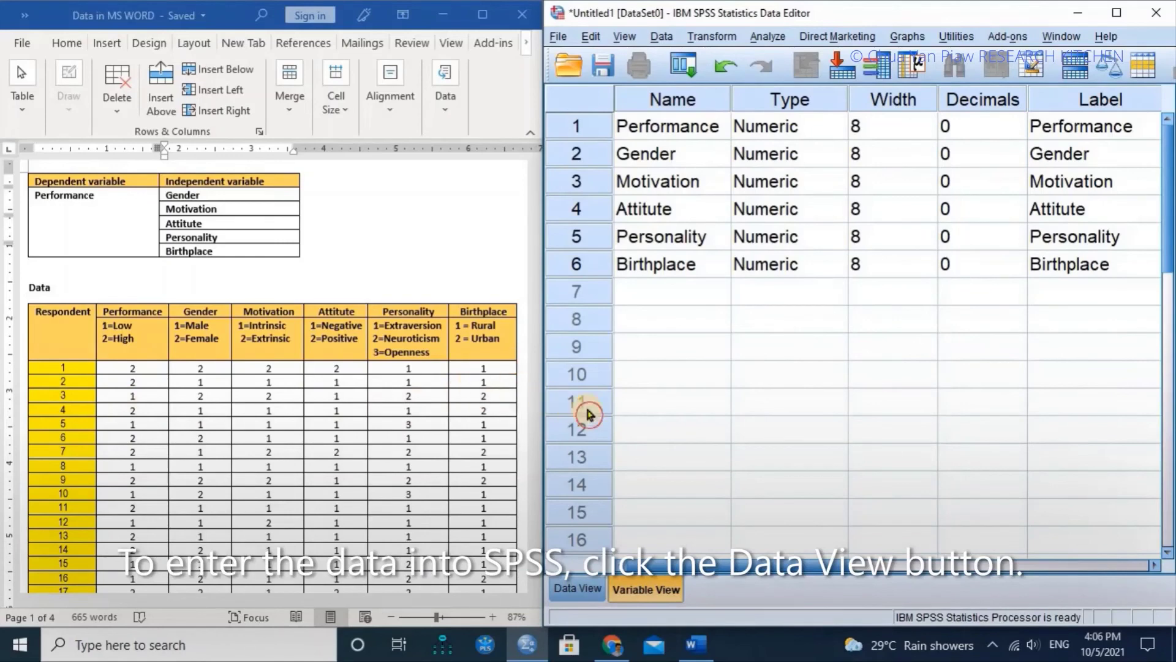
{"action": "left_click", "coordinate": [579, 590]}
{"action": "left_click_drag", "start_coordinate": [141, 367], "coordinate": [454, 519]}
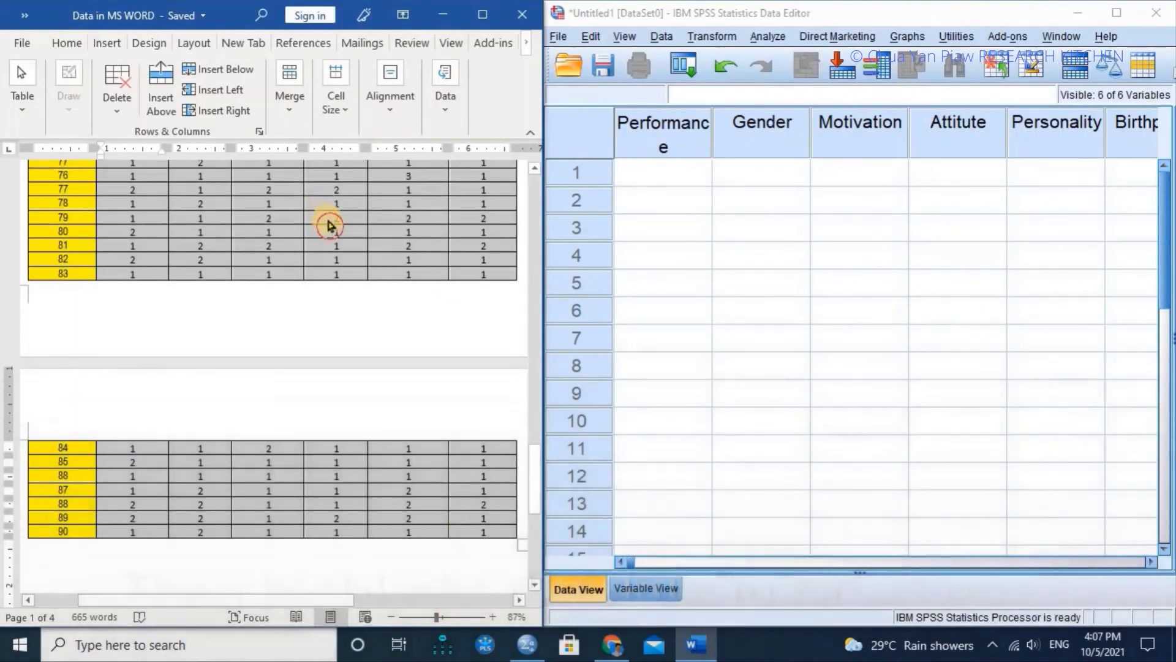
{"action": "right_click", "coordinate": [329, 225]}
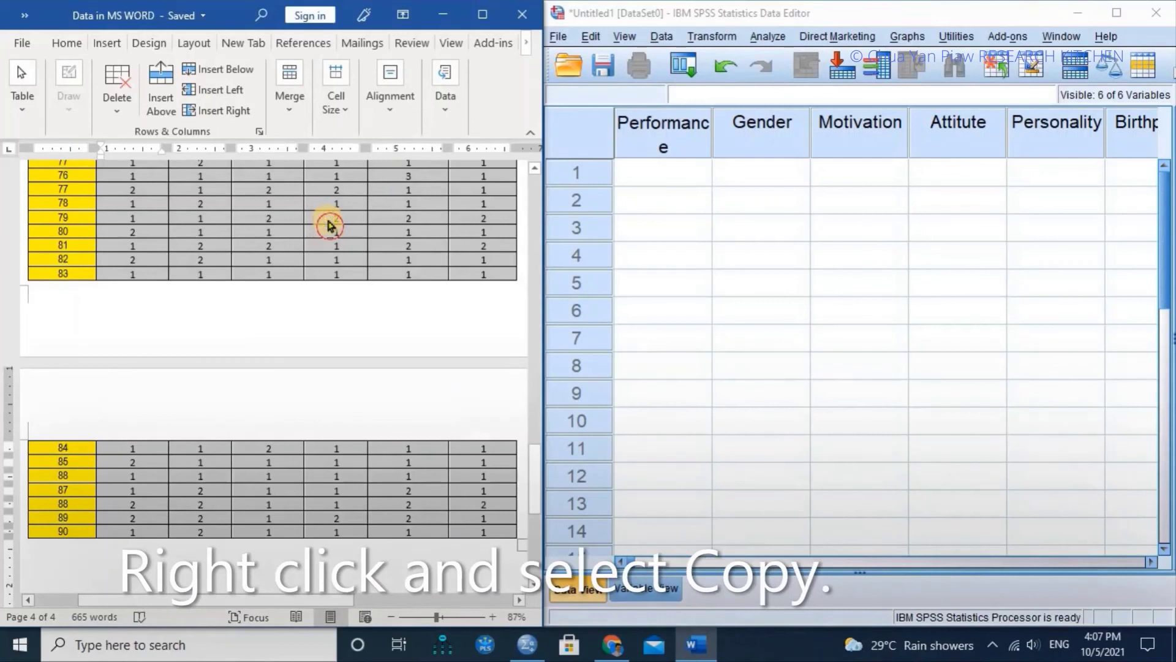
{"action": "right_click", "coordinate": [329, 225]}
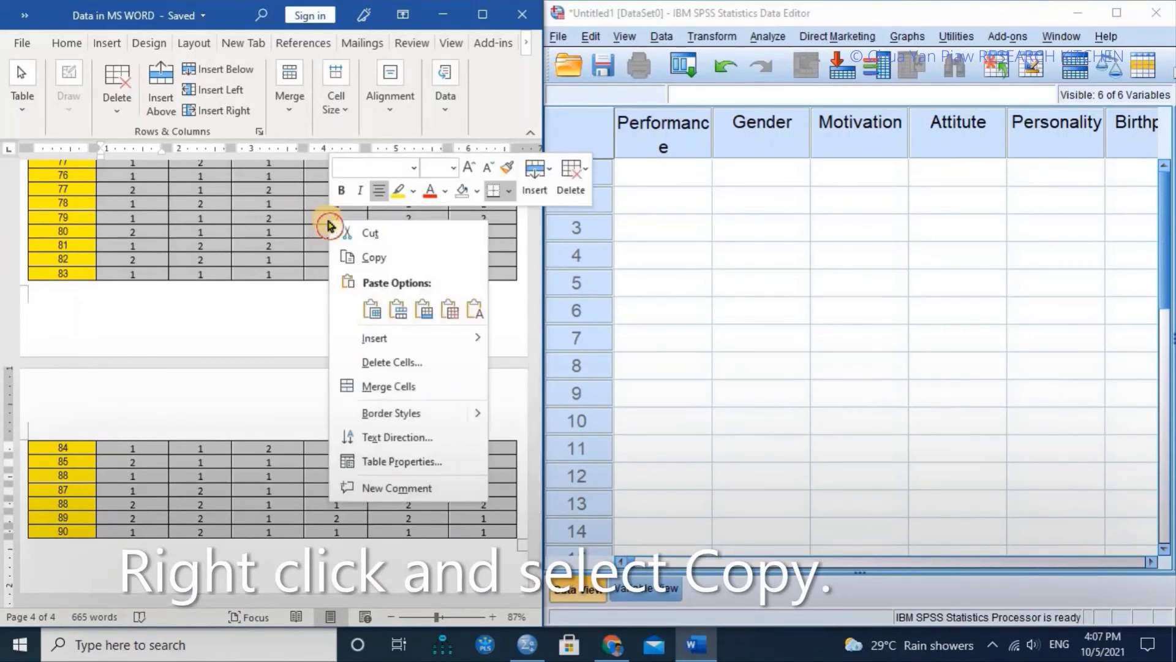
{"action": "left_click", "coordinate": [352, 258]}
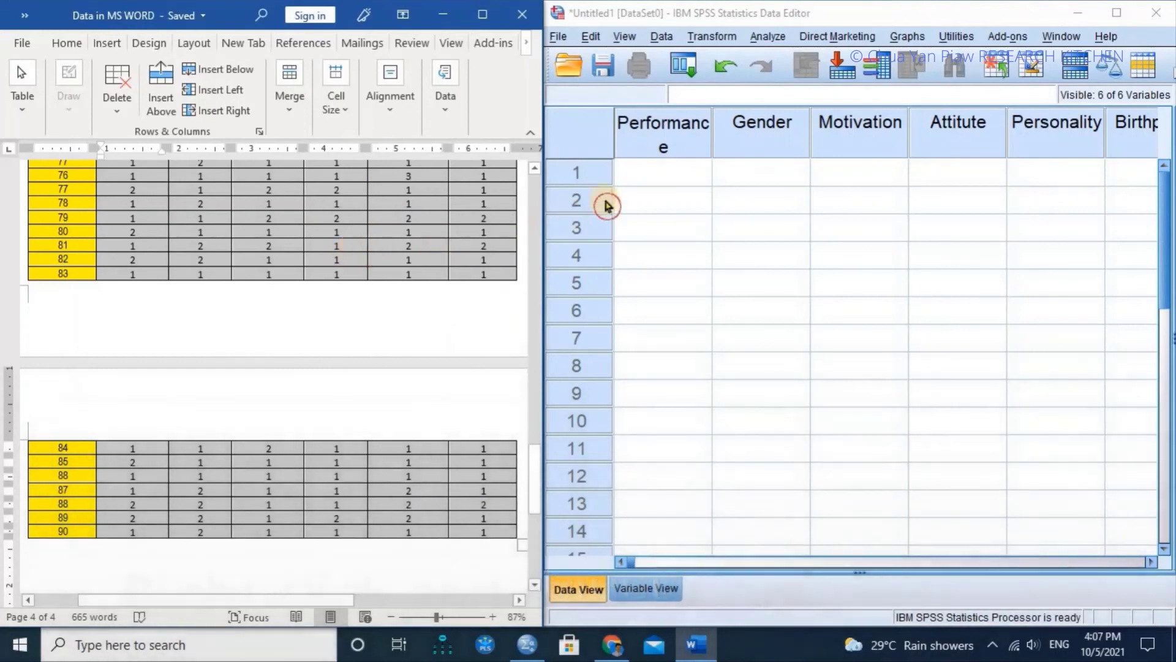
- Paste the copied values into SPSS from the first Performance cell, then maximize the SPSS window and look through the data rows
{"action": "left_click", "coordinate": [650, 179]}
{"action": "right_click", "coordinate": [648, 180]}
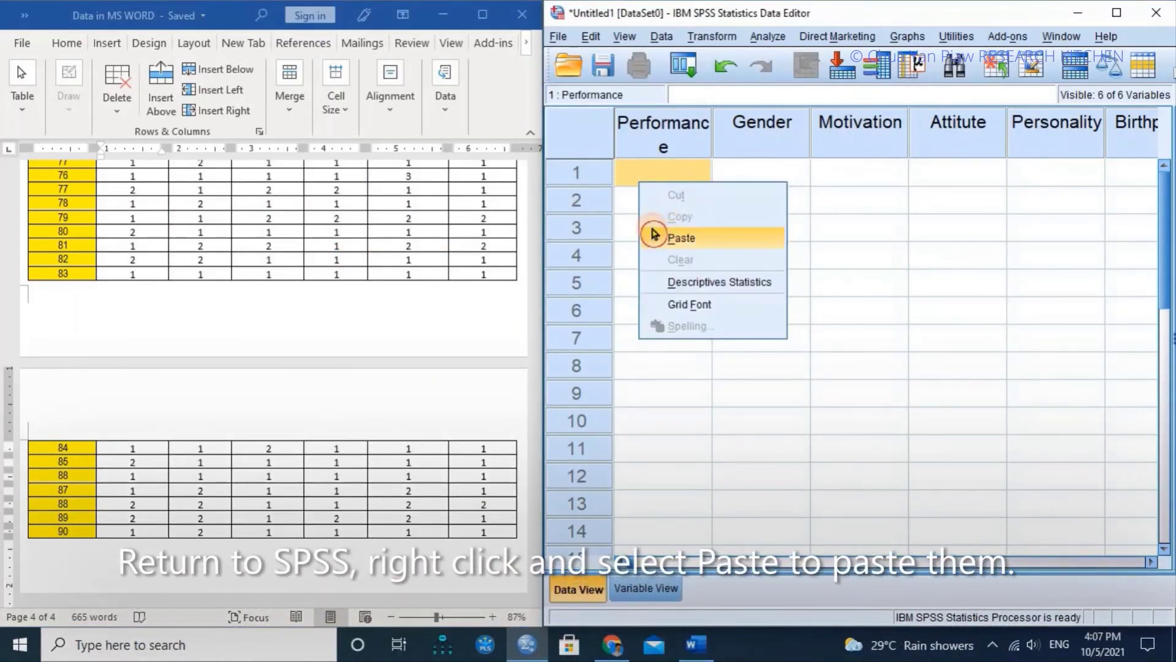
{"action": "left_click", "coordinate": [681, 237]}
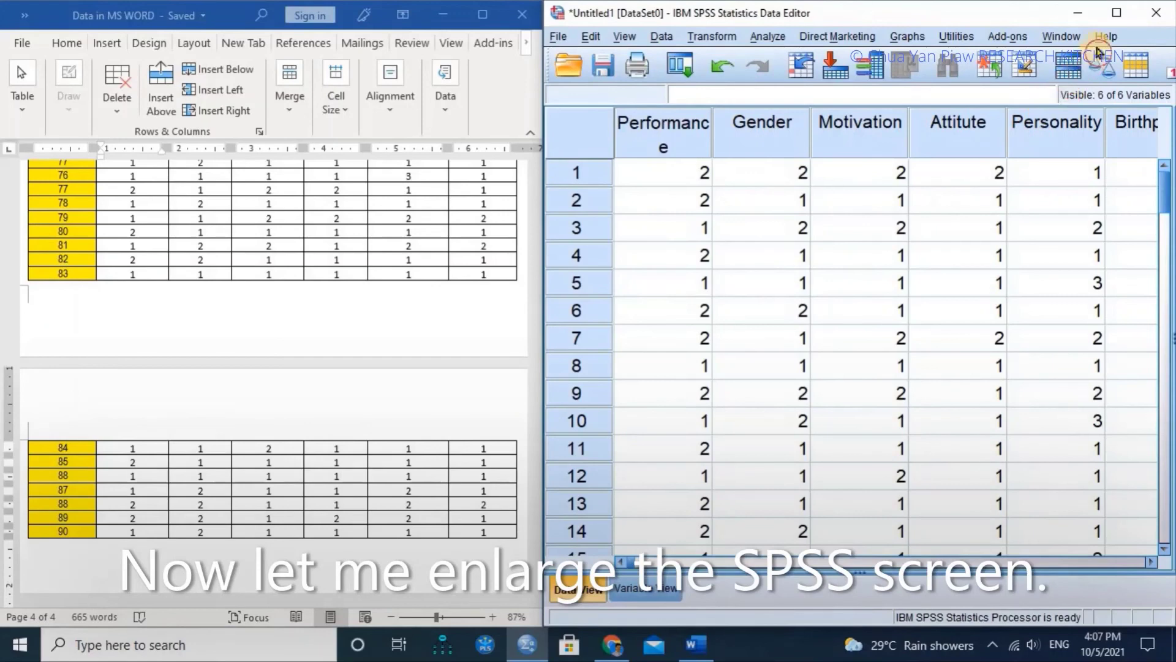
{"action": "left_click", "coordinate": [1116, 24]}
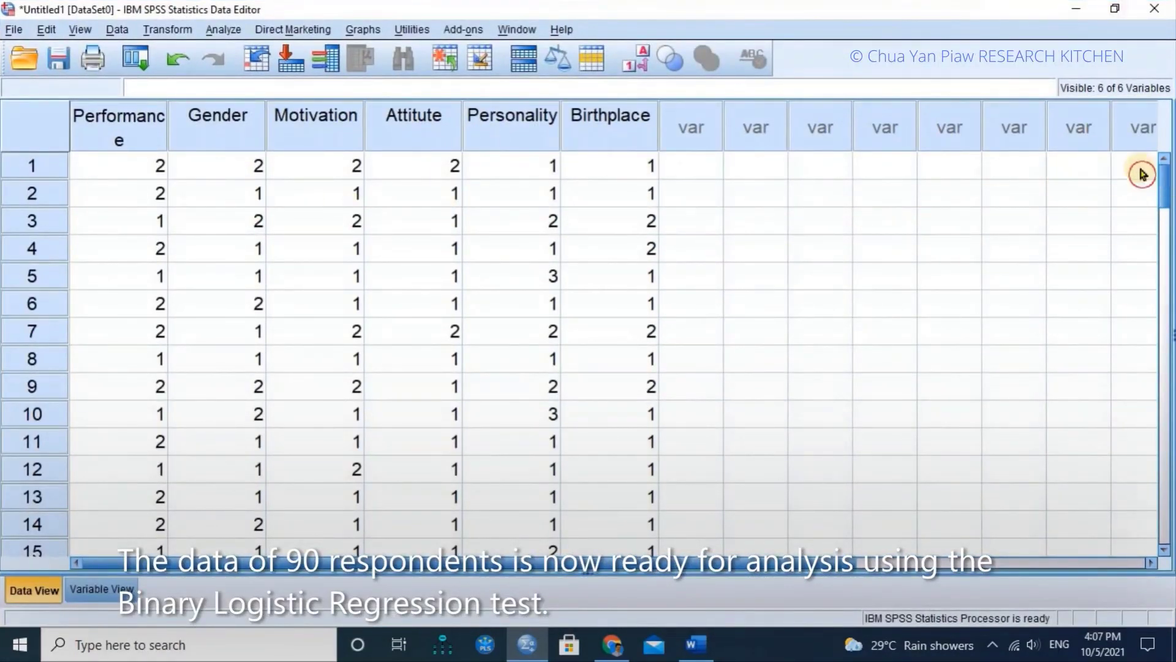
{"action": "left_click_drag", "start_coordinate": [1167, 181], "coordinate": [1137, 175]}
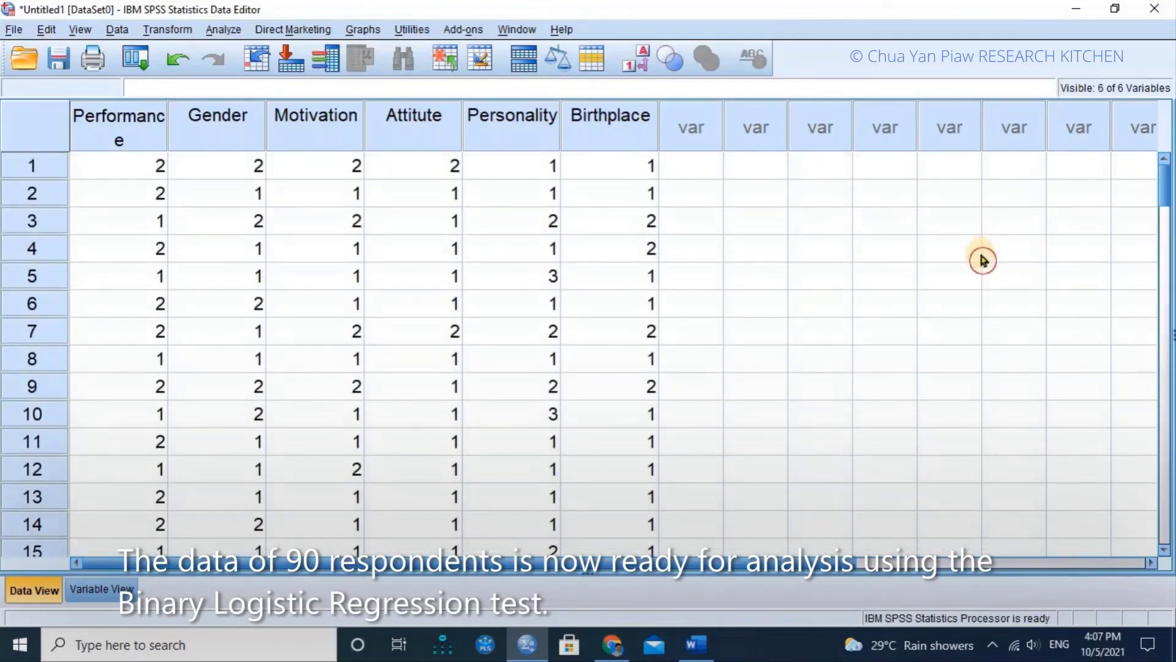